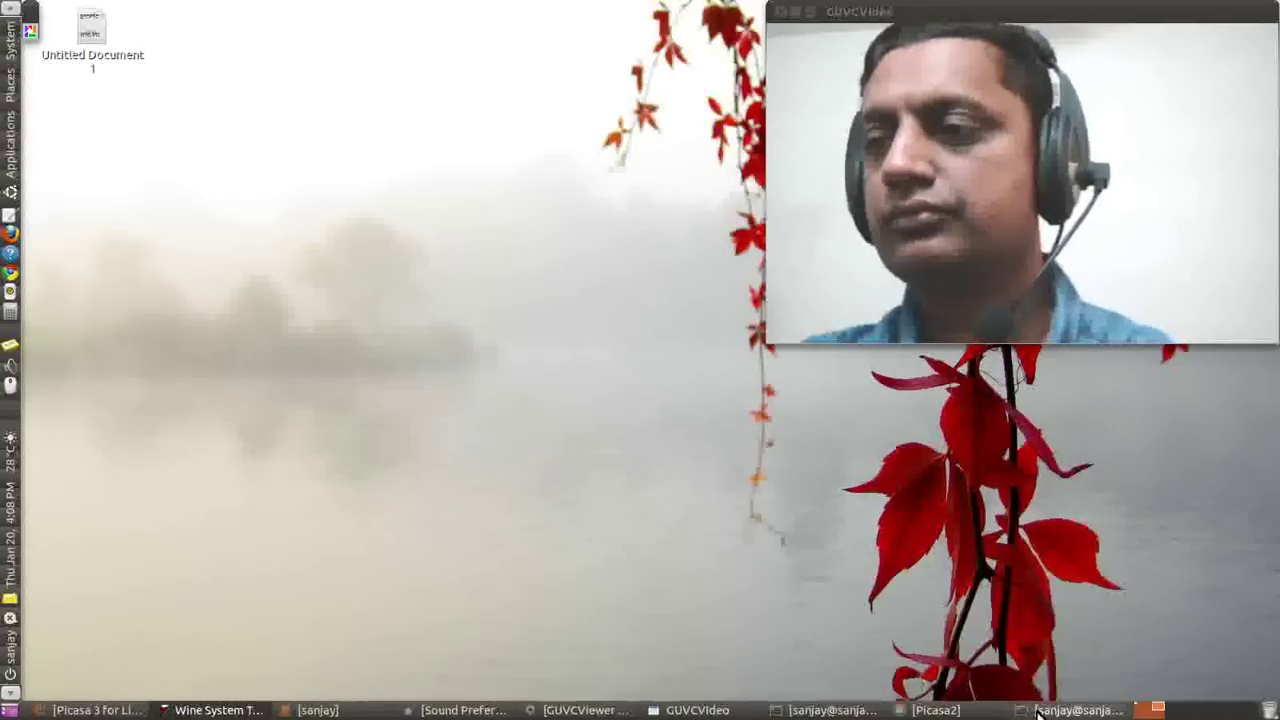
- Restore the guvcview controls showing UVC camera, 15 fps, 640x400, Image.png and capture.avi
left_click(1038, 711)
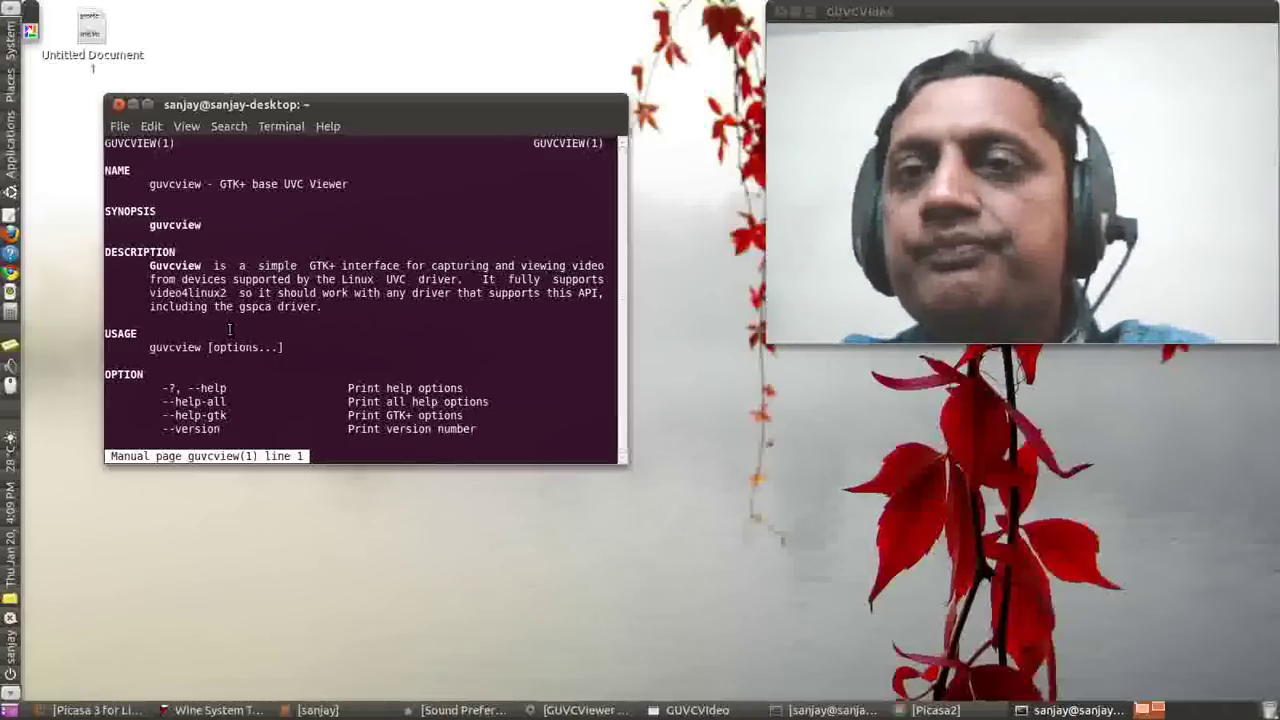
left_click(130, 104)
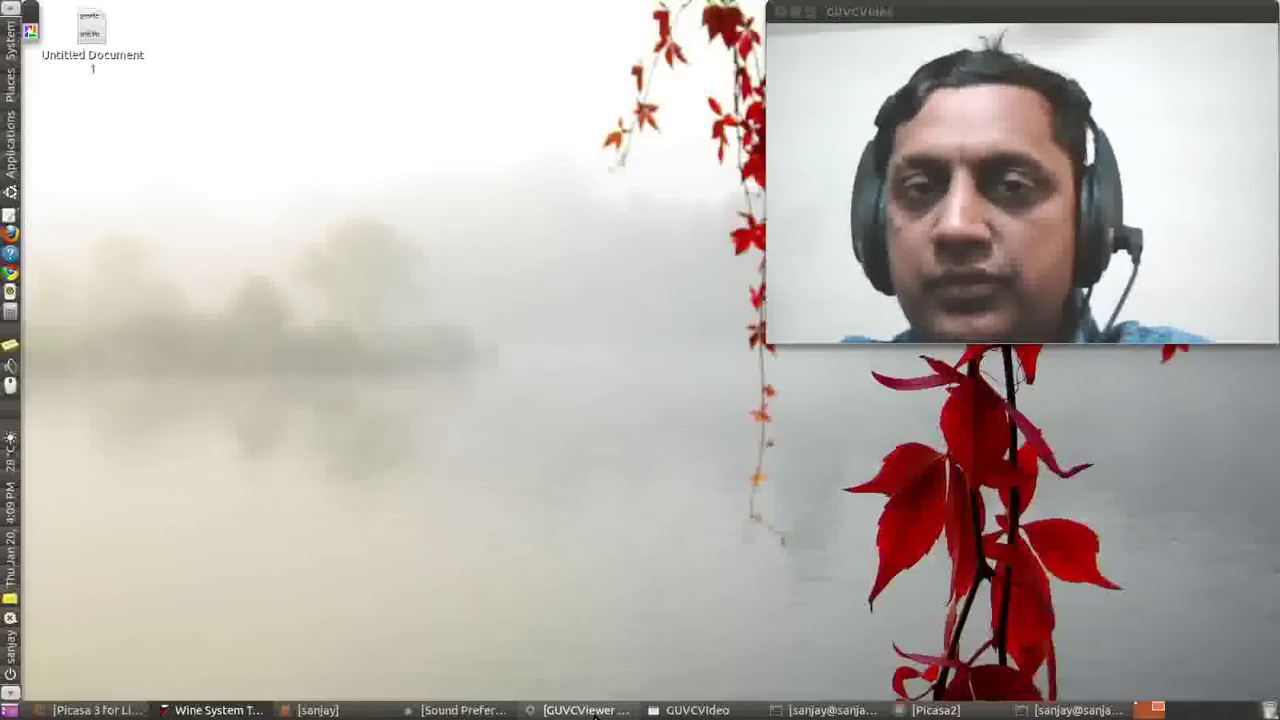
left_click(594, 710)
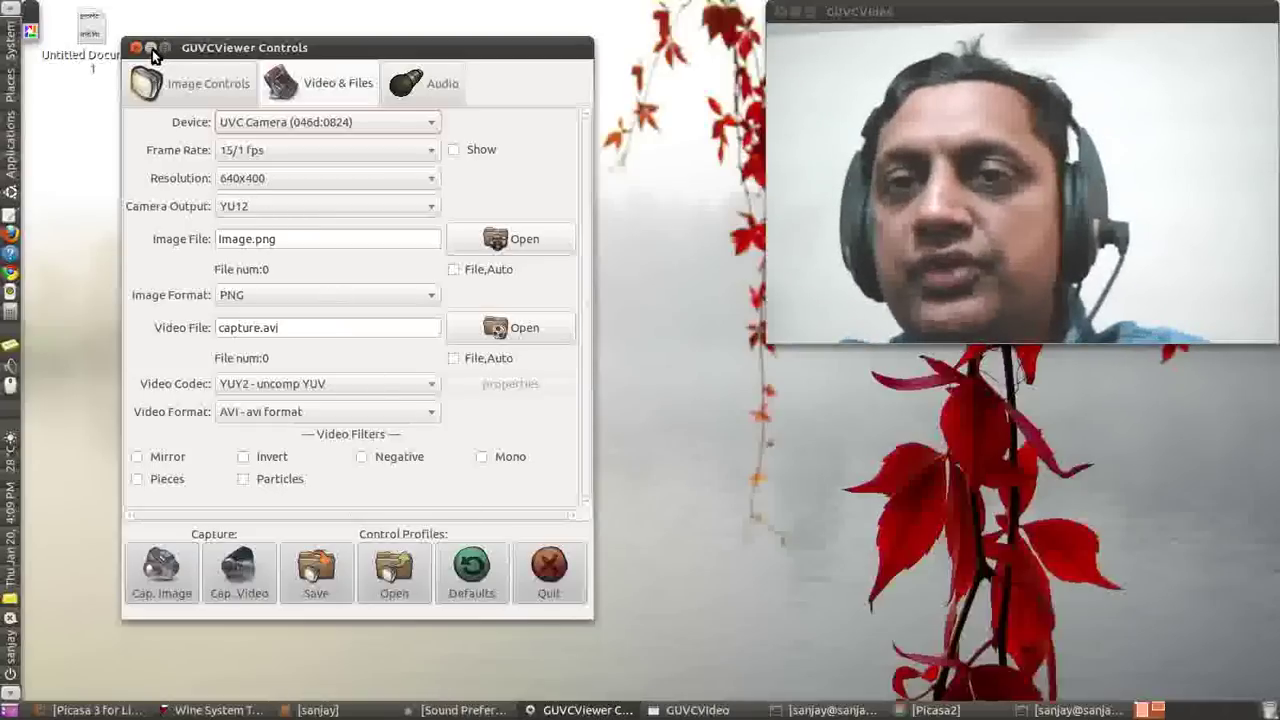
- Browse the Applications > Sound & Video menu twice, closing it each time
left_click(13, 152)
mouse_move(84, 296)
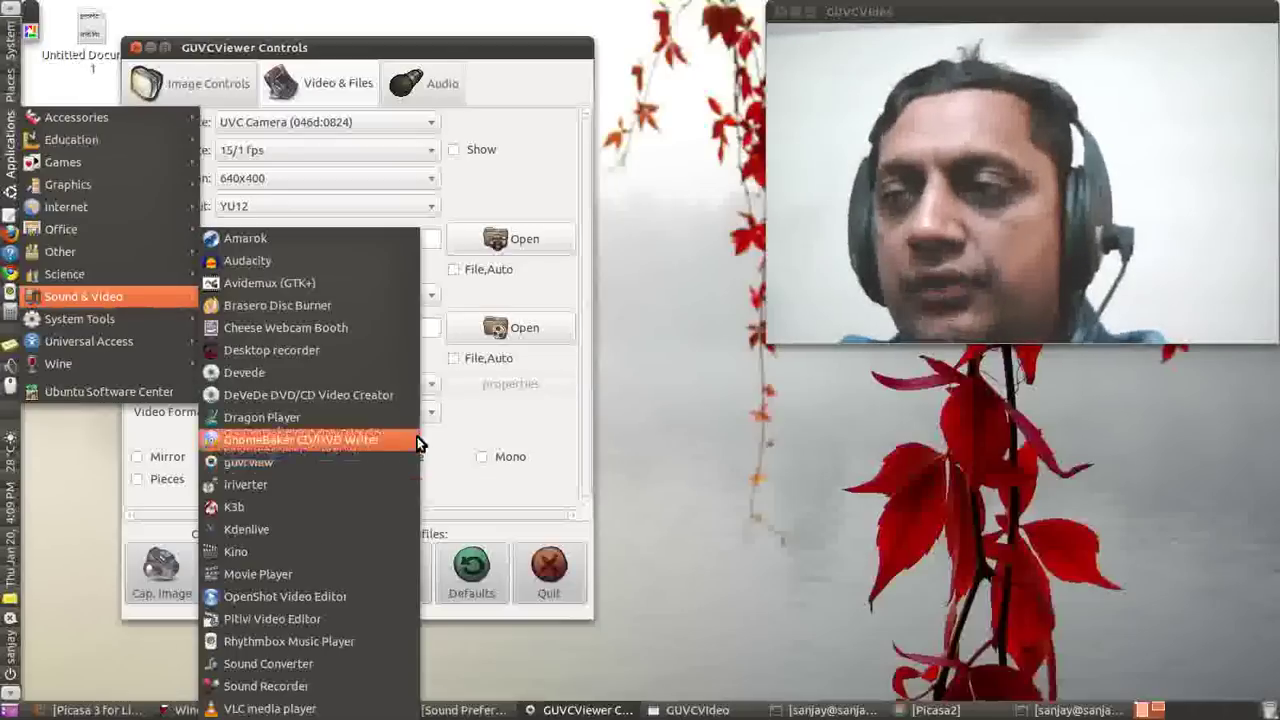
left_click(660, 433)
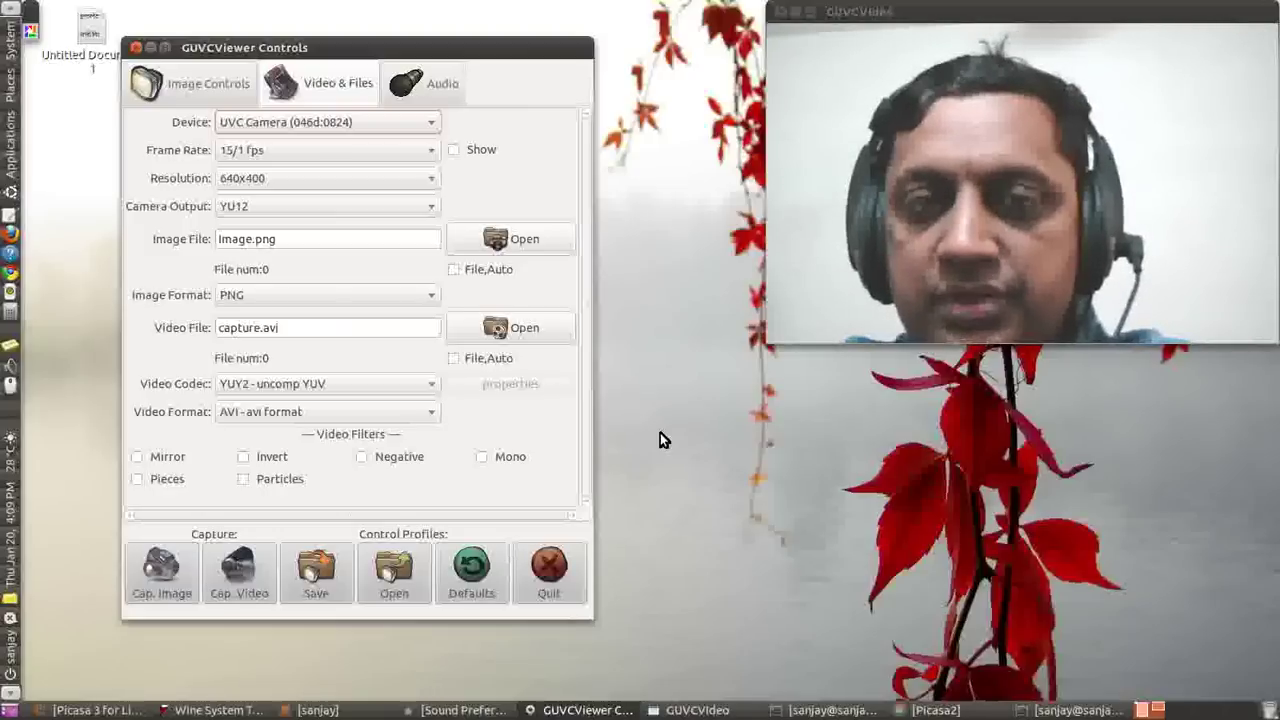
left_click(14, 158)
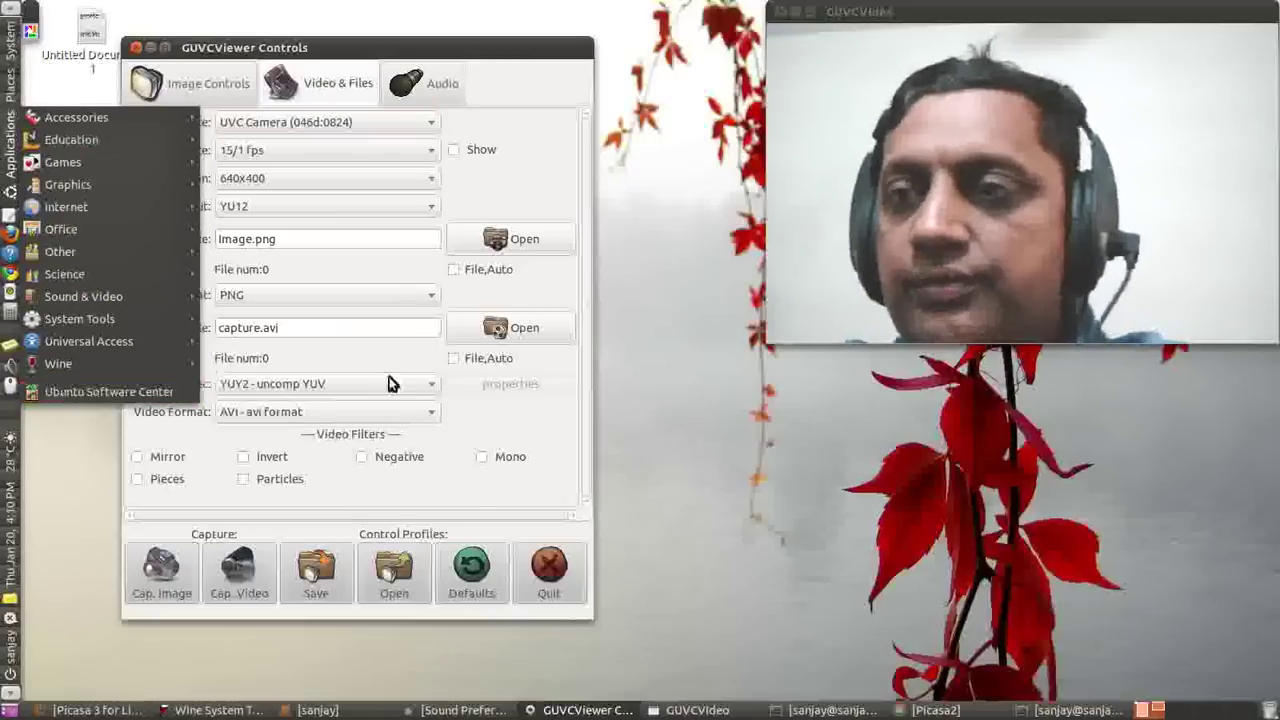
left_click(659, 366)
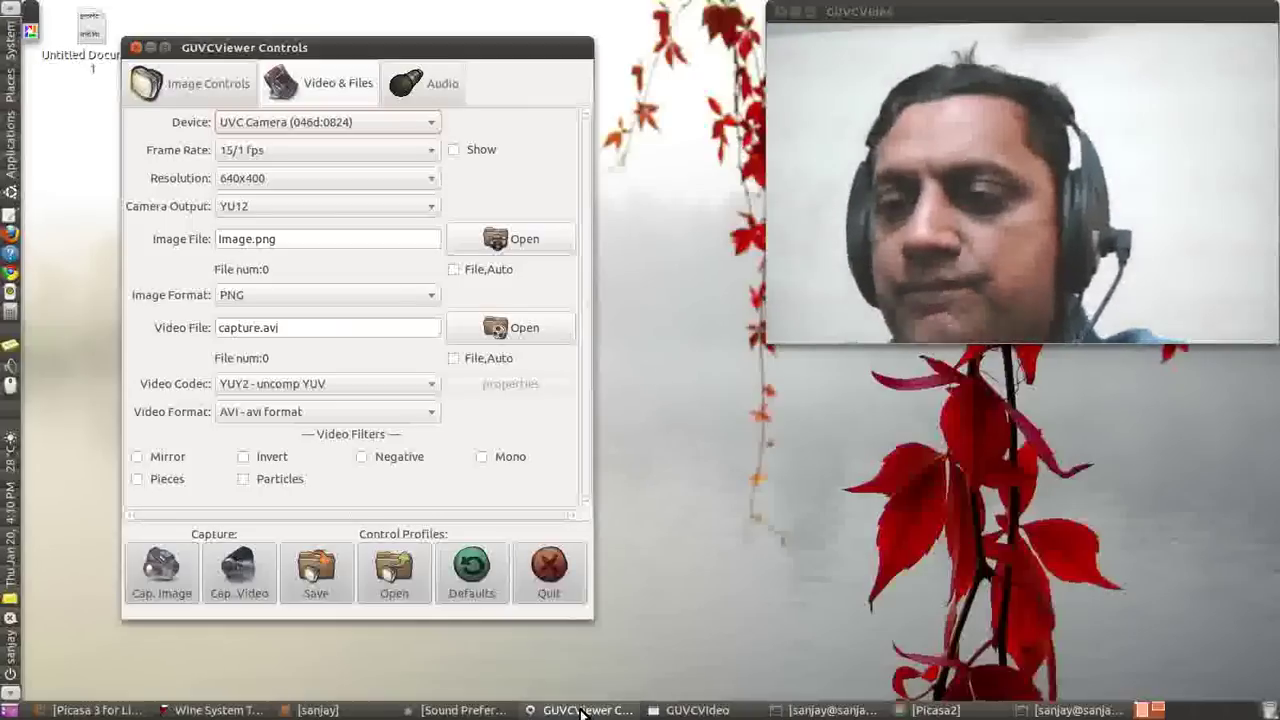
- Choose 20/1 fps as the frame rate, reconfirming 640x400 resolution and YU12 camera output
left_click_drag(312, 46, 318, 67)
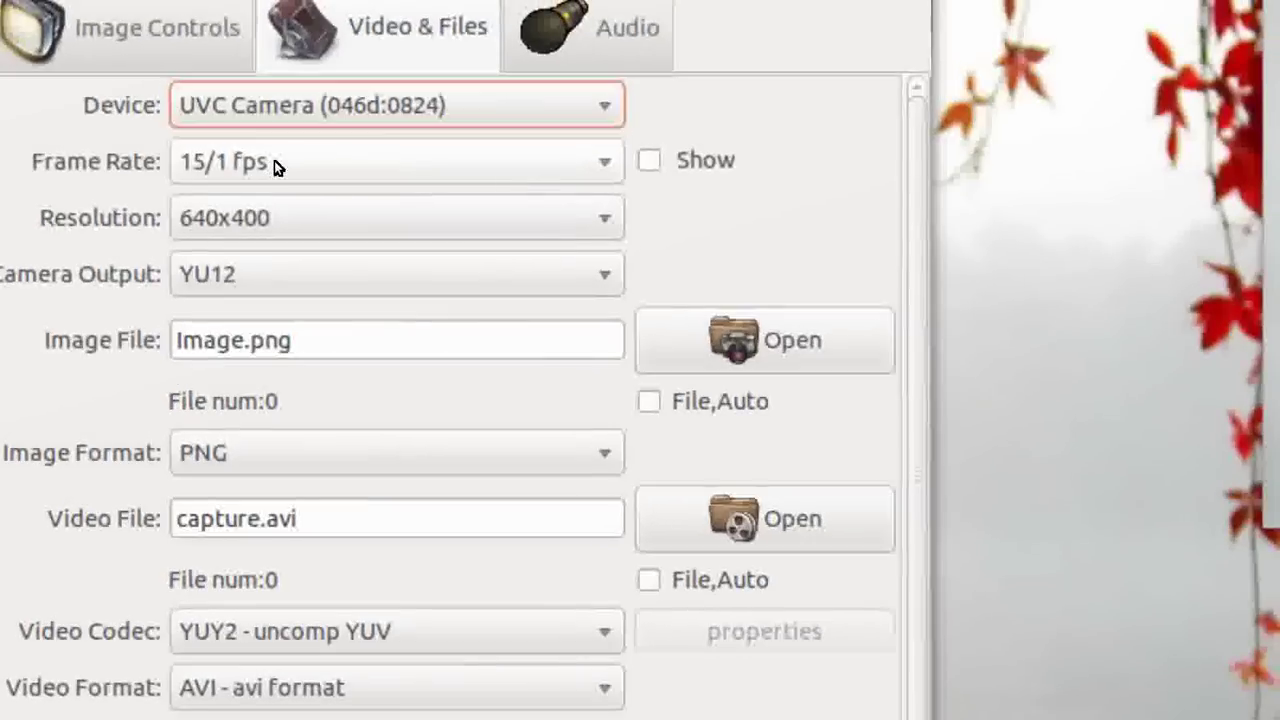
left_click(274, 160)
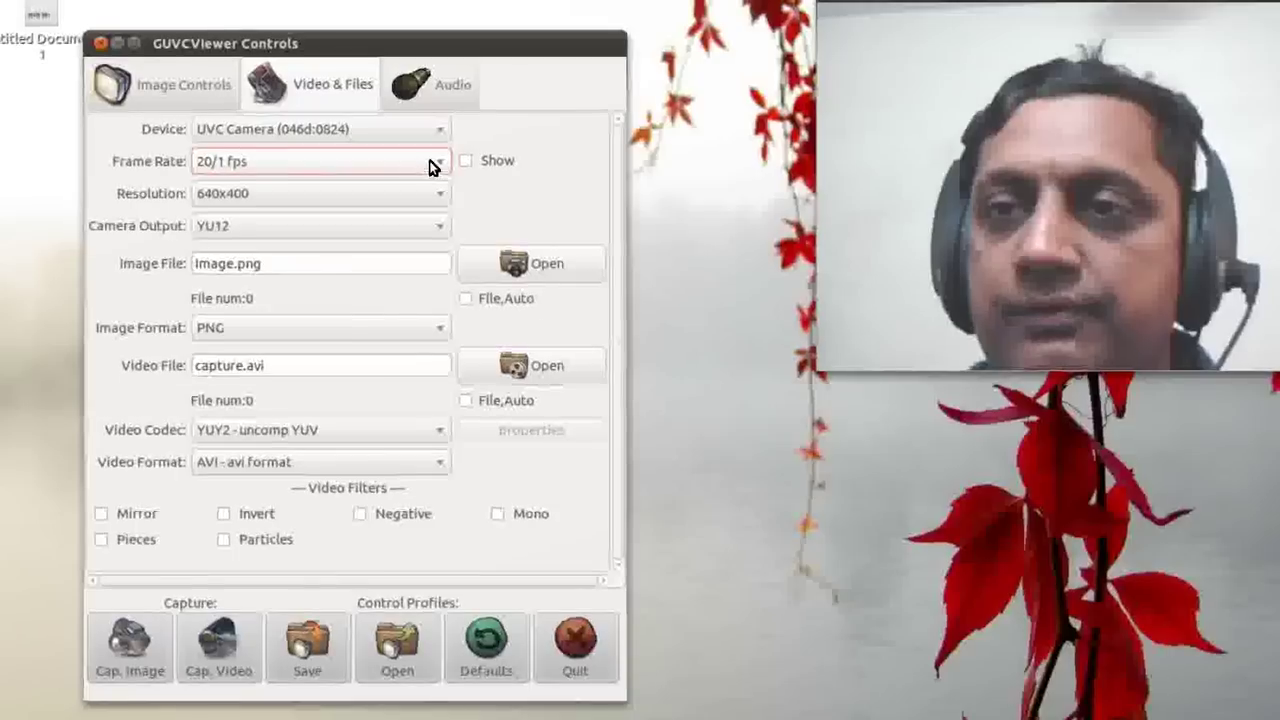
left_click(432, 166)
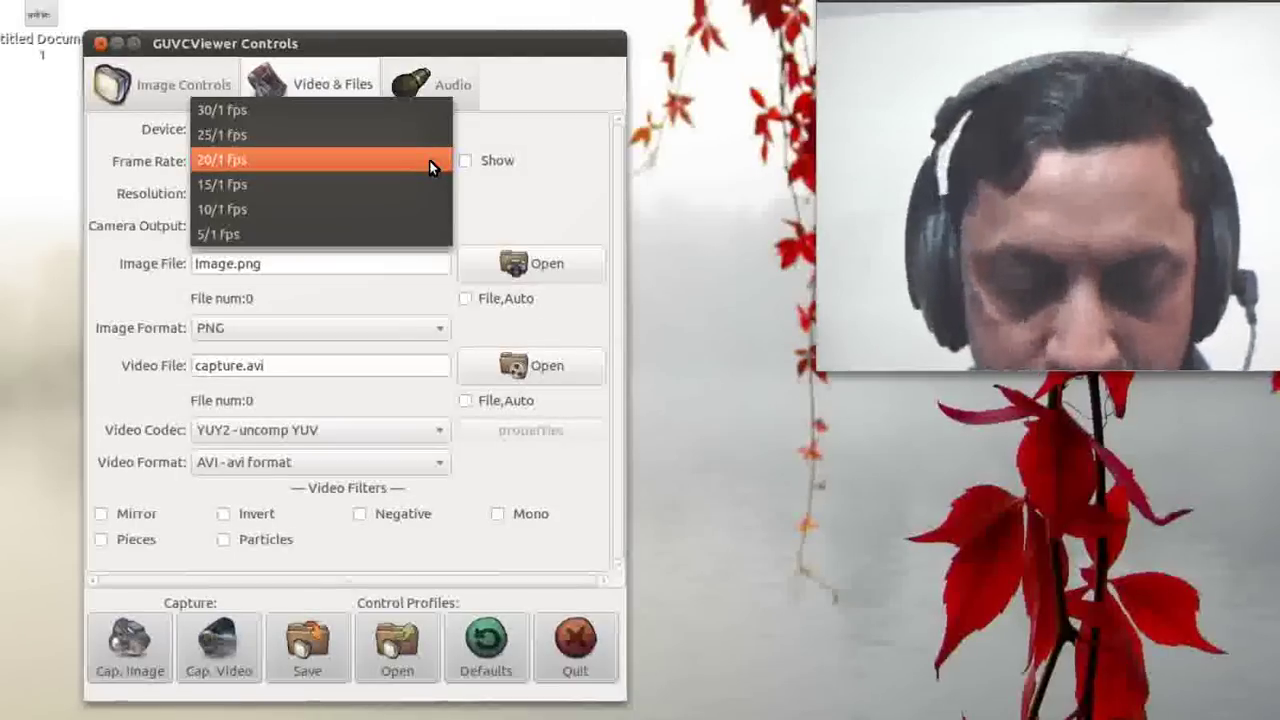
left_click(432, 166)
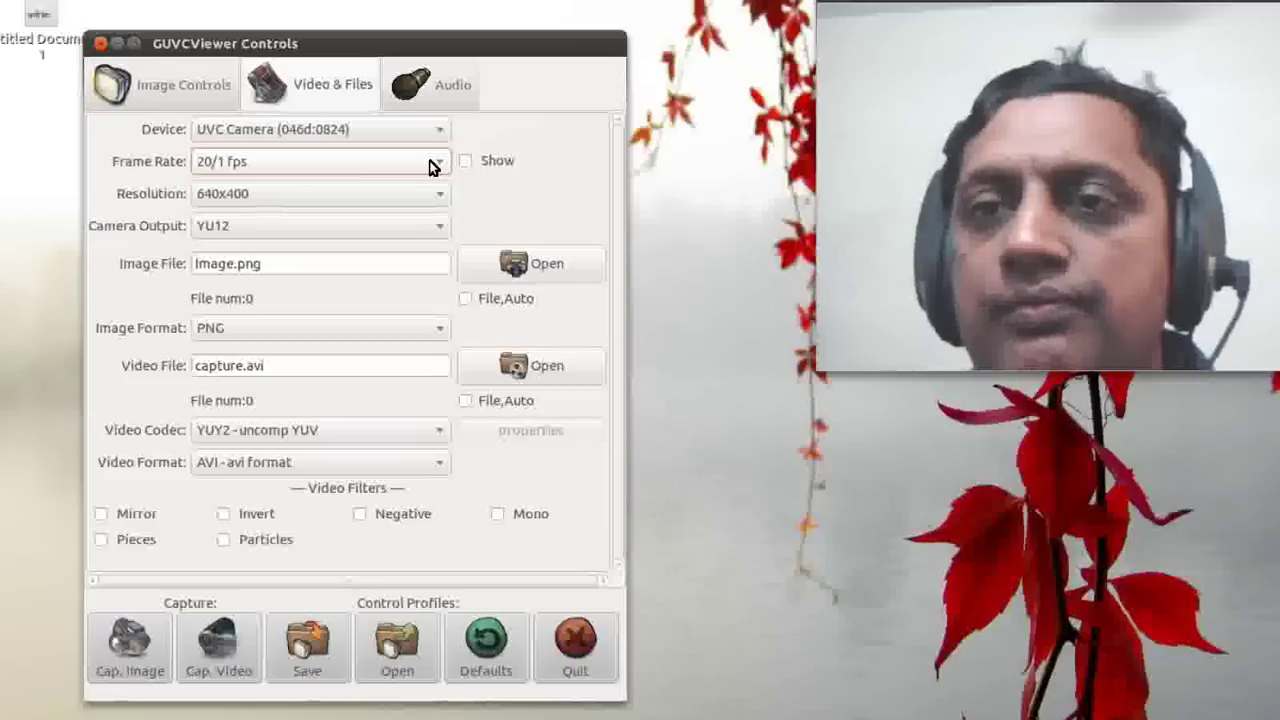
left_click(432, 190)
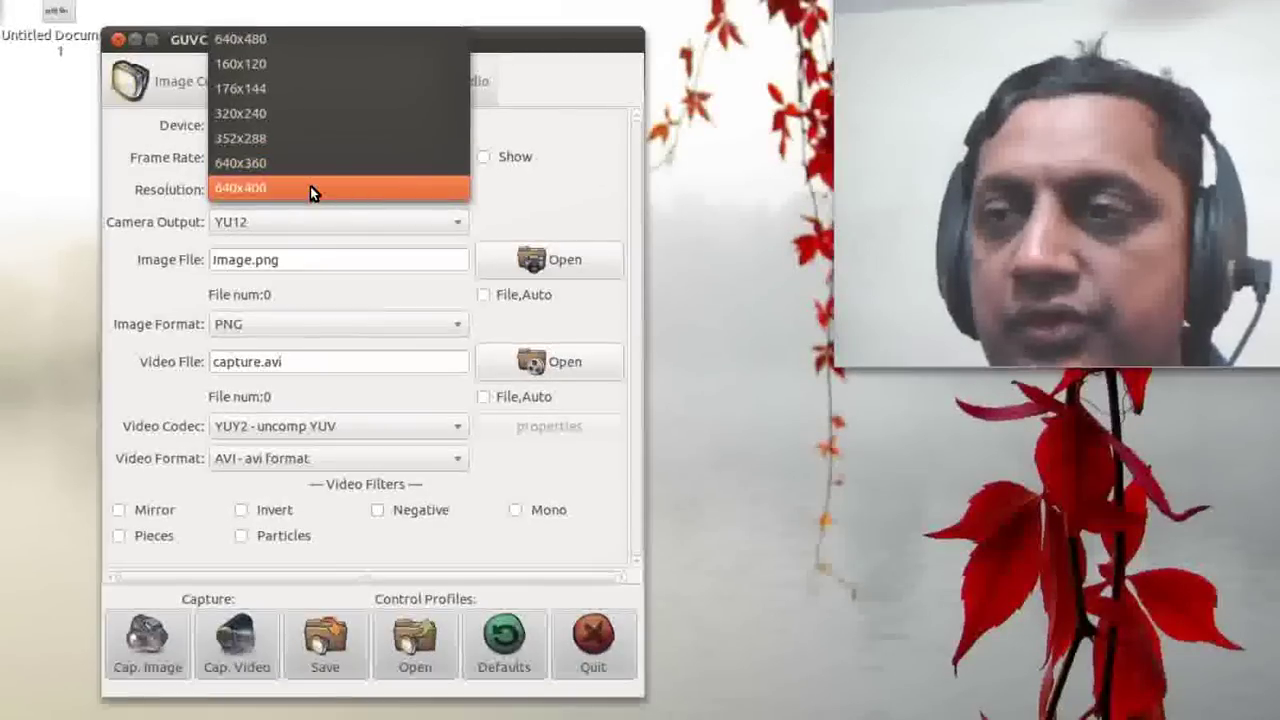
left_click(310, 191)
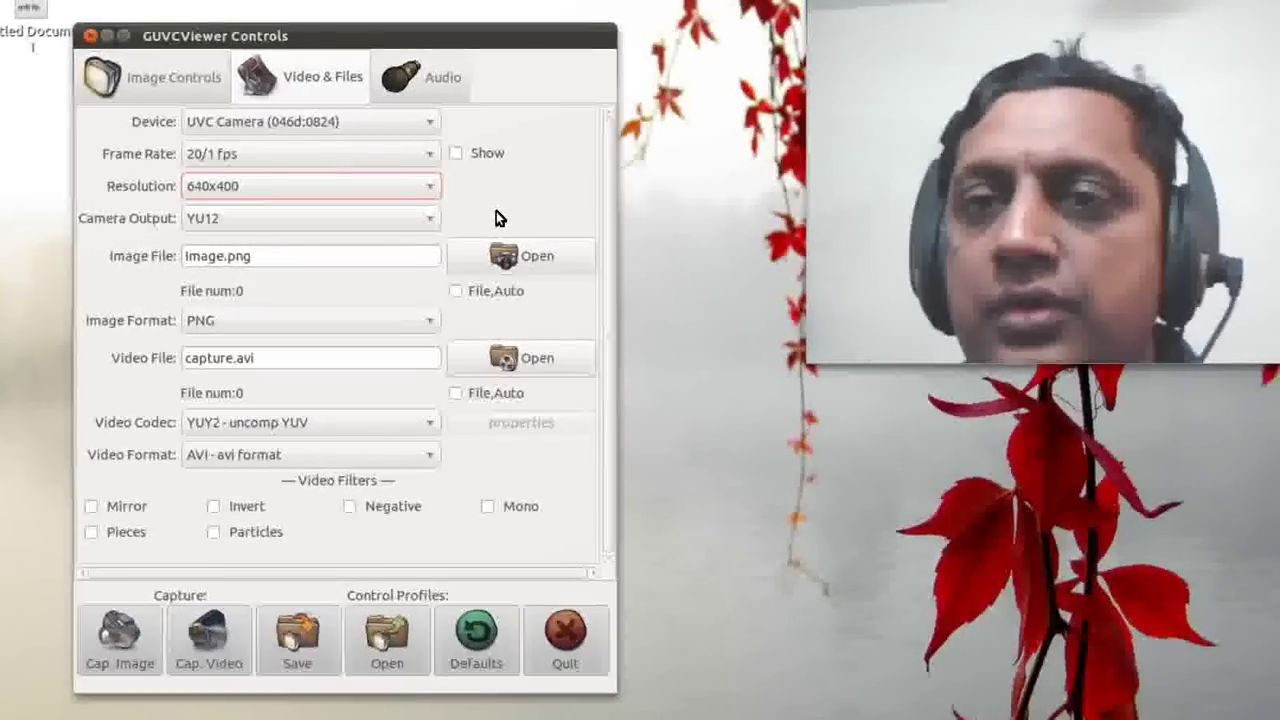
left_click(432, 222)
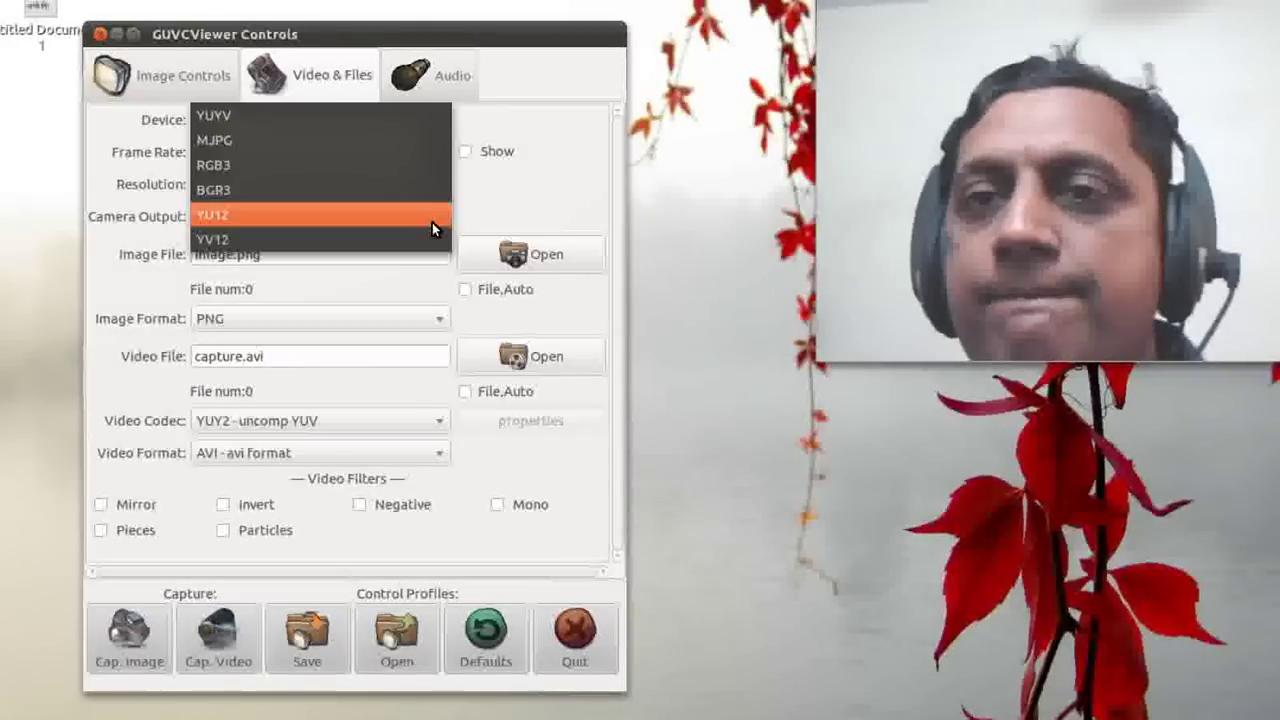
left_click(432, 222)
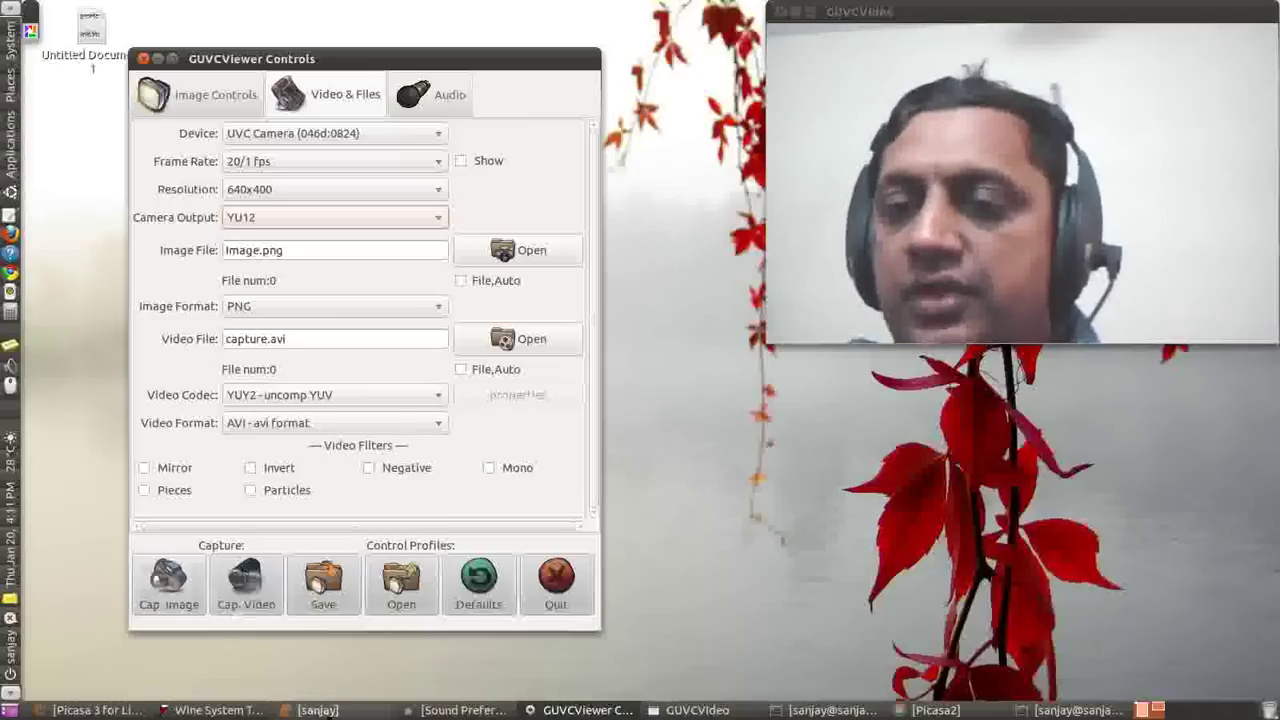
- Open the home folder, select the Image.jpg snapshot, and minimise the file manager
left_click(315, 710)
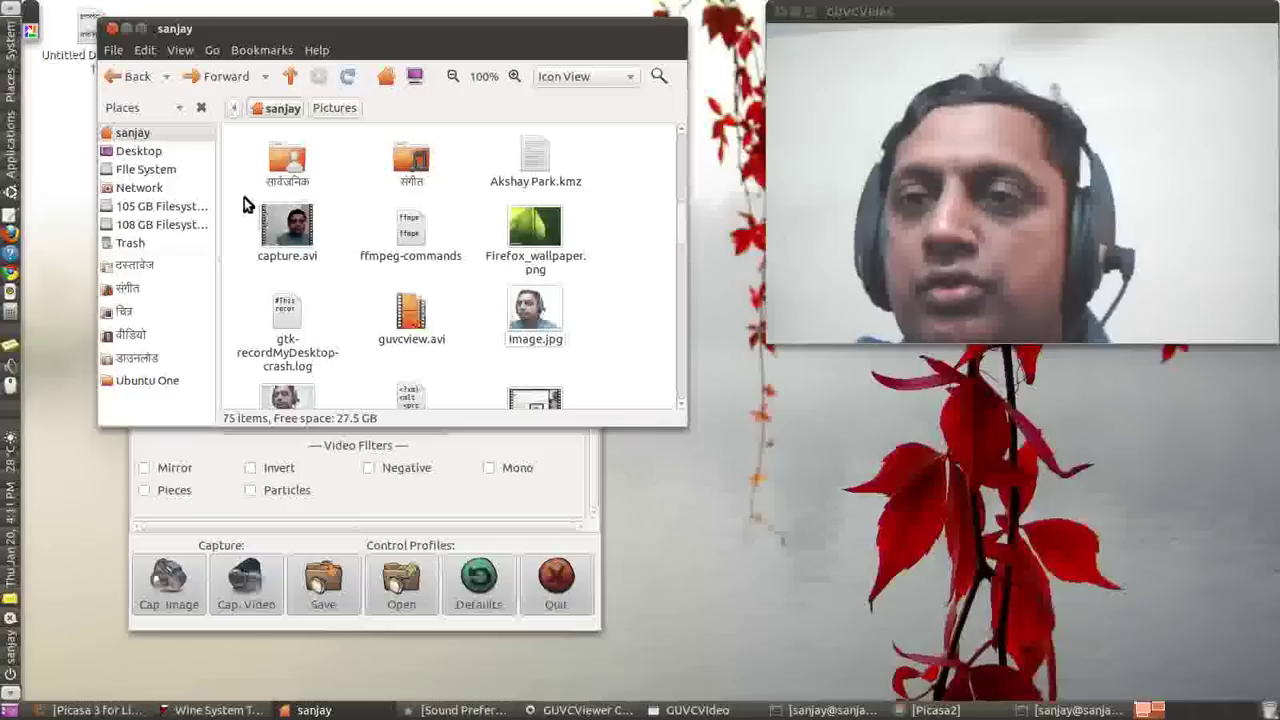
left_click(531, 341)
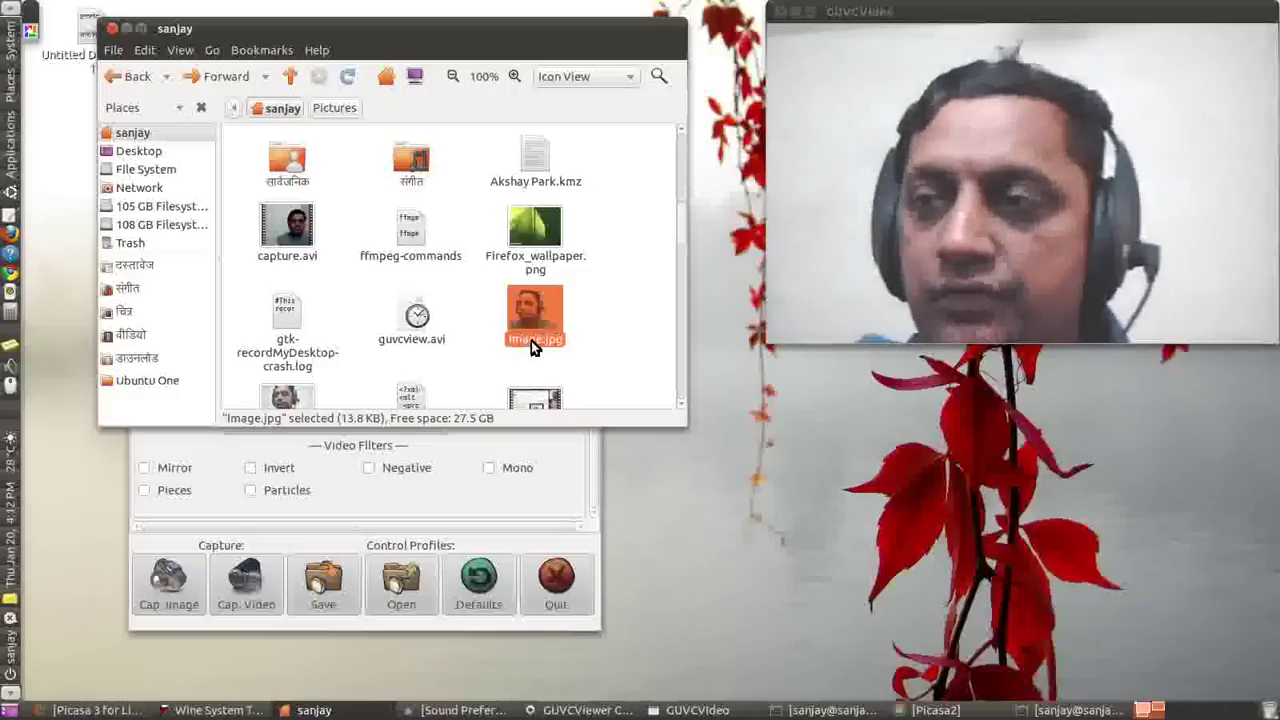
left_click(127, 28)
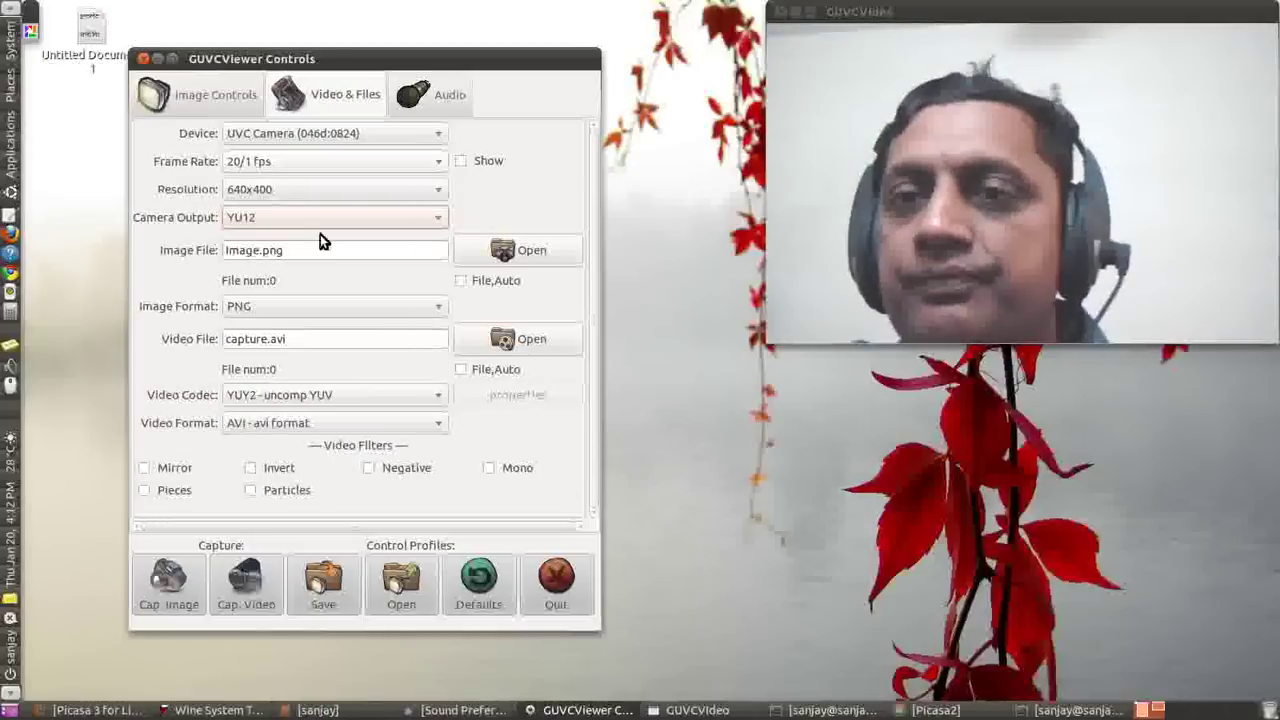
- Keep PNG as the snapshot image format, then bring the file manager back behind the controls
left_click(436, 308)
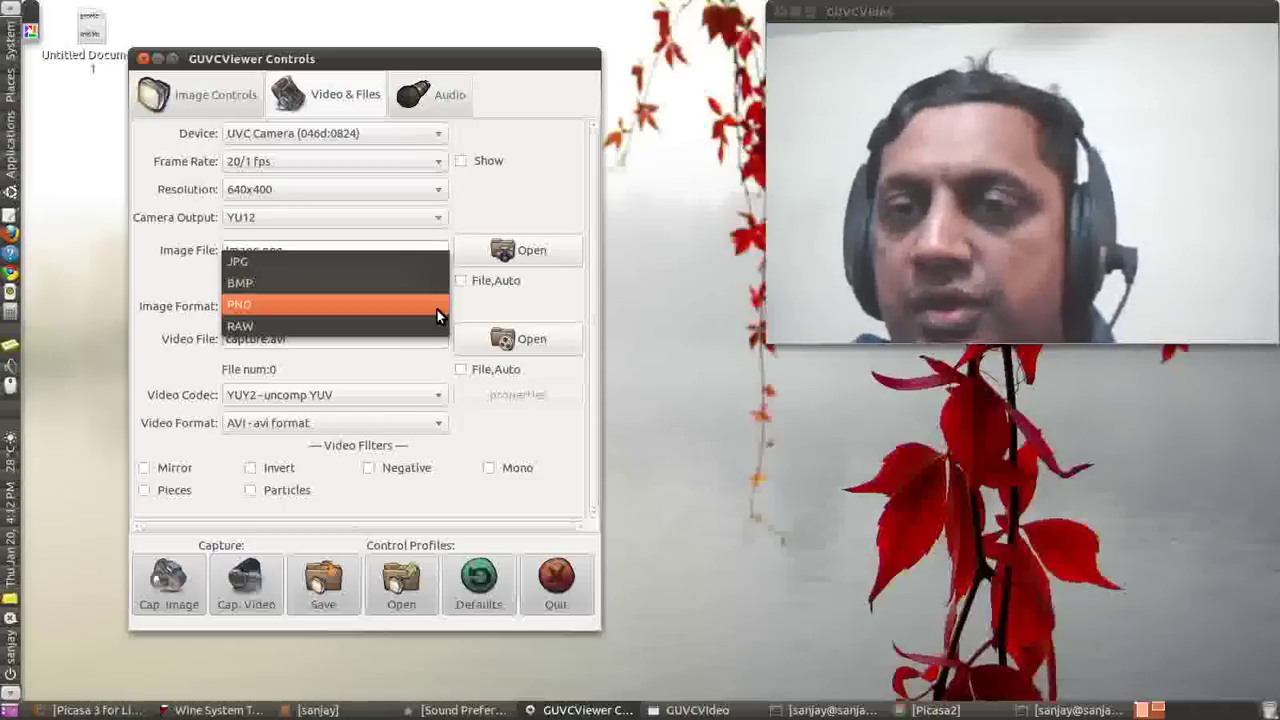
left_click(436, 308)
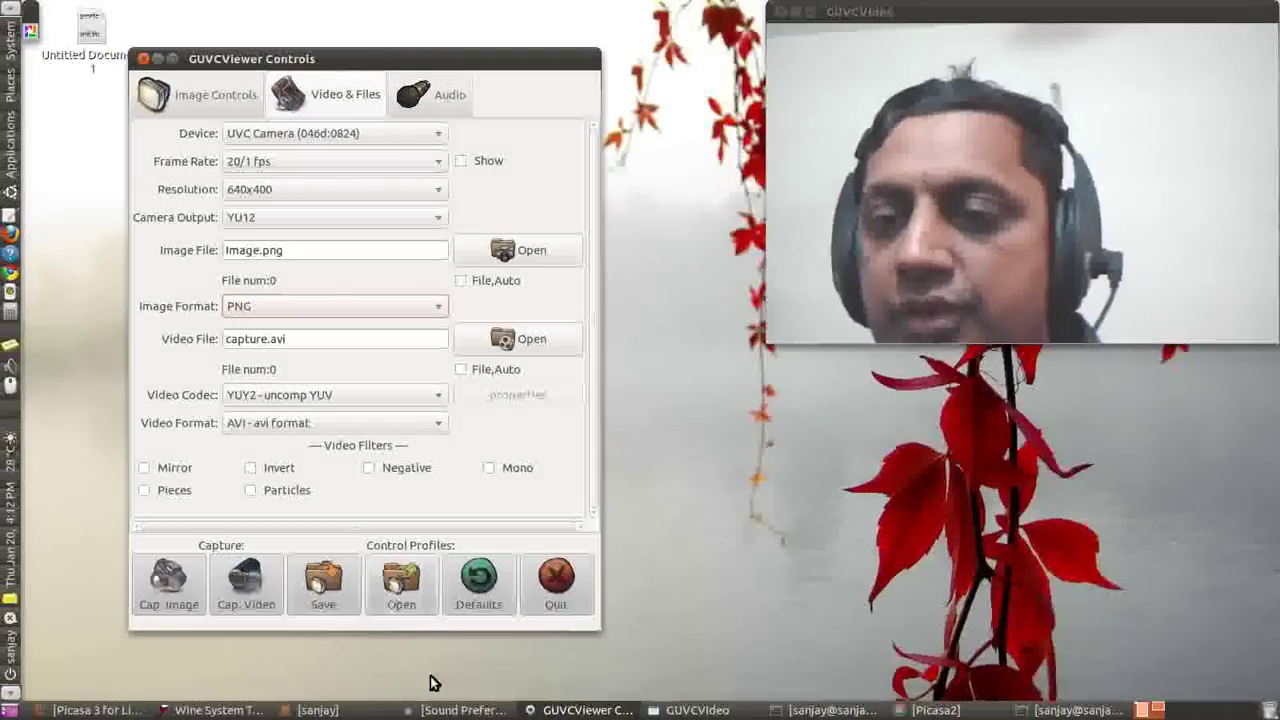
left_click(338, 711)
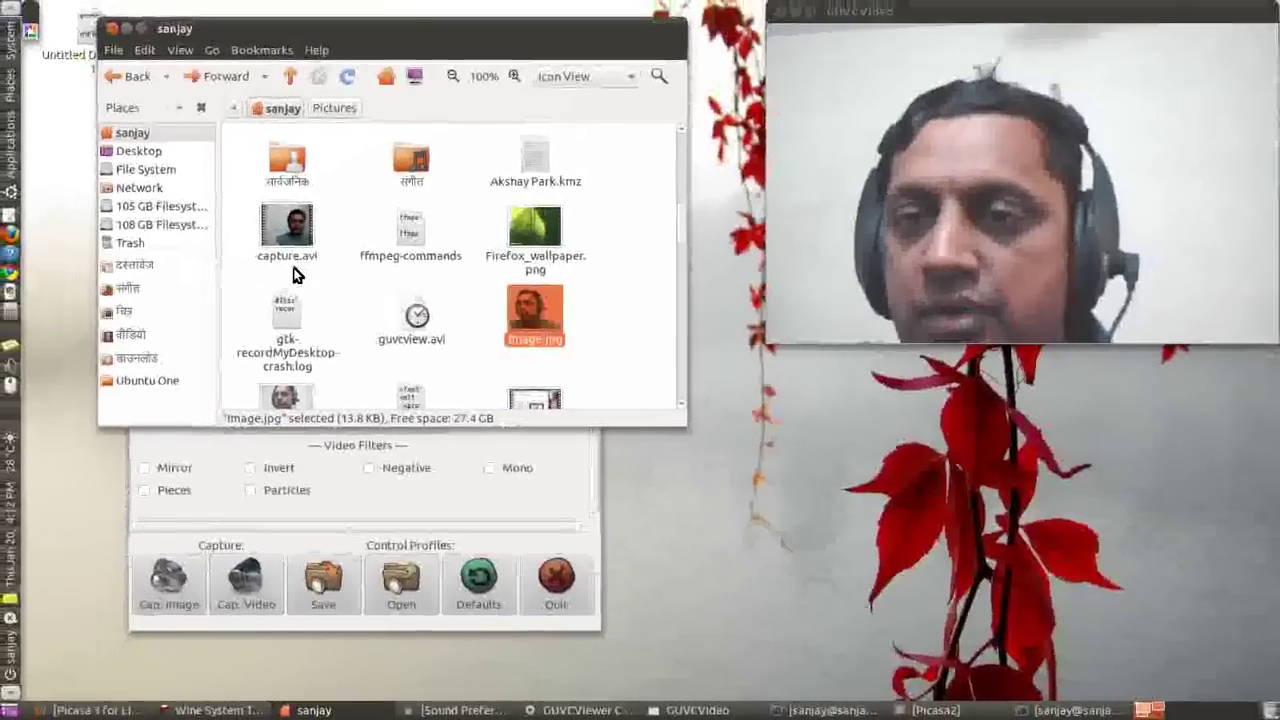
left_click(386, 486)
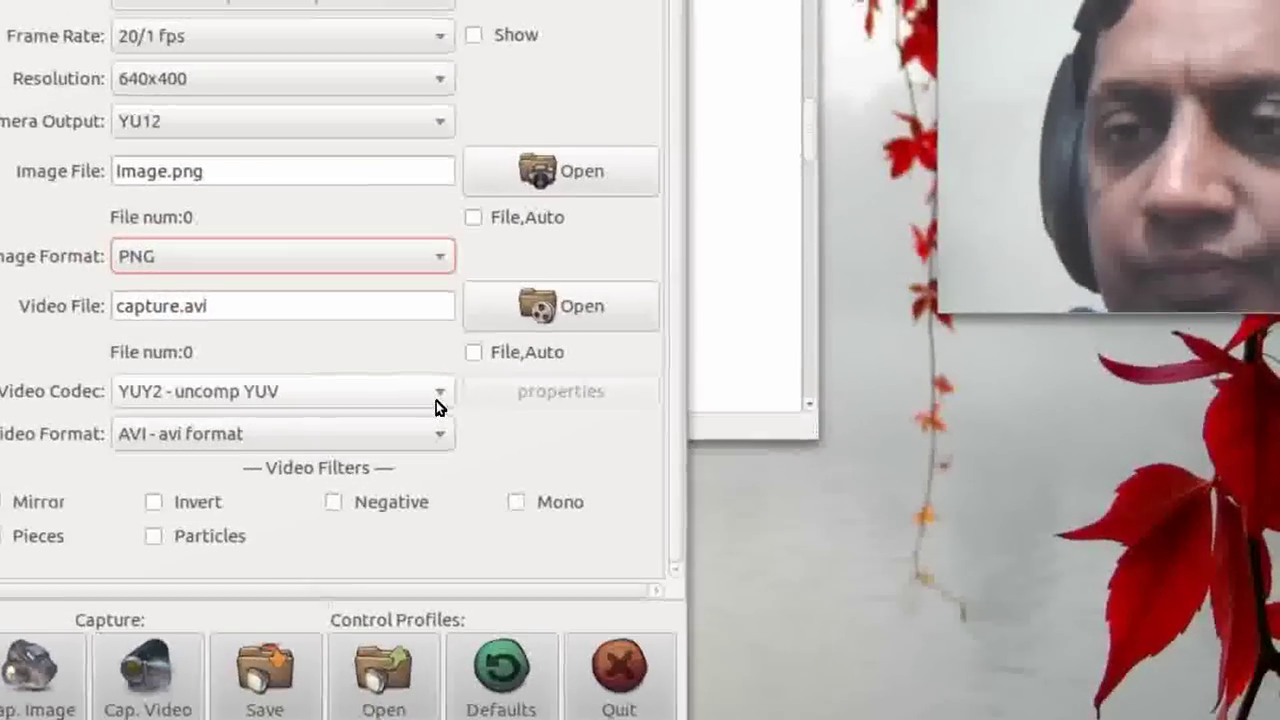
- Try the FLV1 codec, revert to uncompressed YUY2, and keep AVI as the video format
left_click(436, 401)
left_click(210, 490)
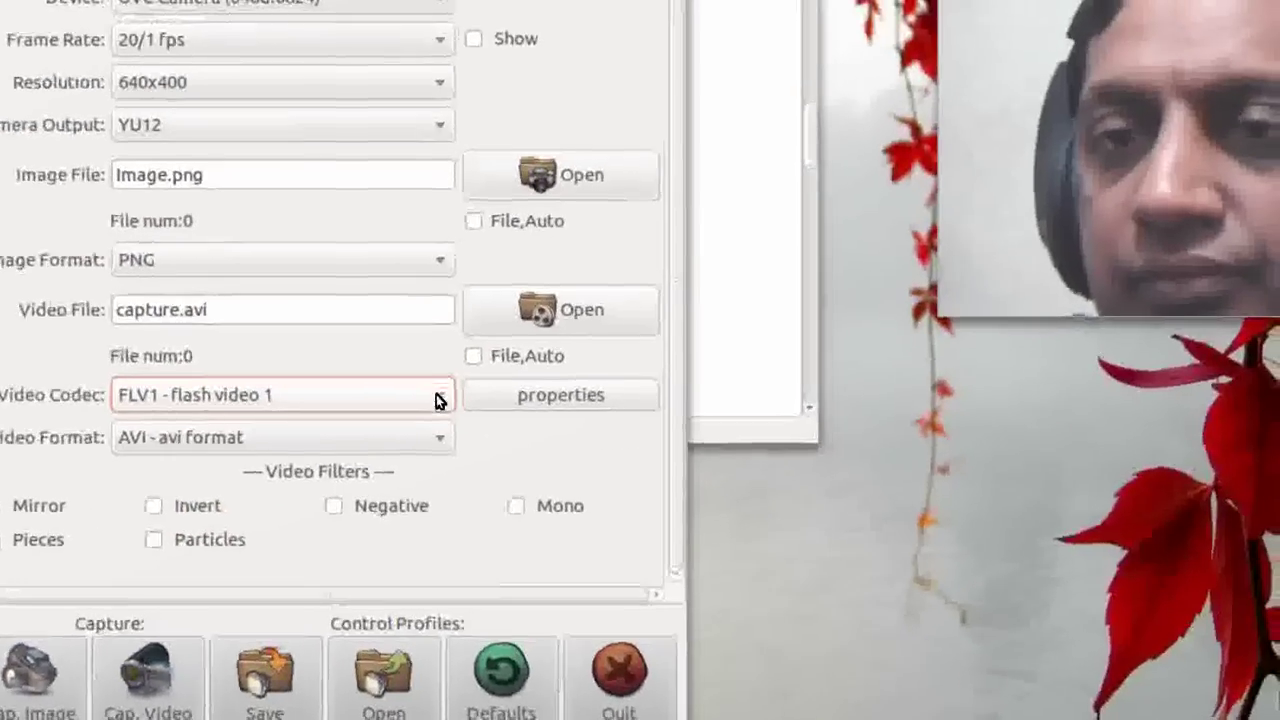
left_click(436, 394)
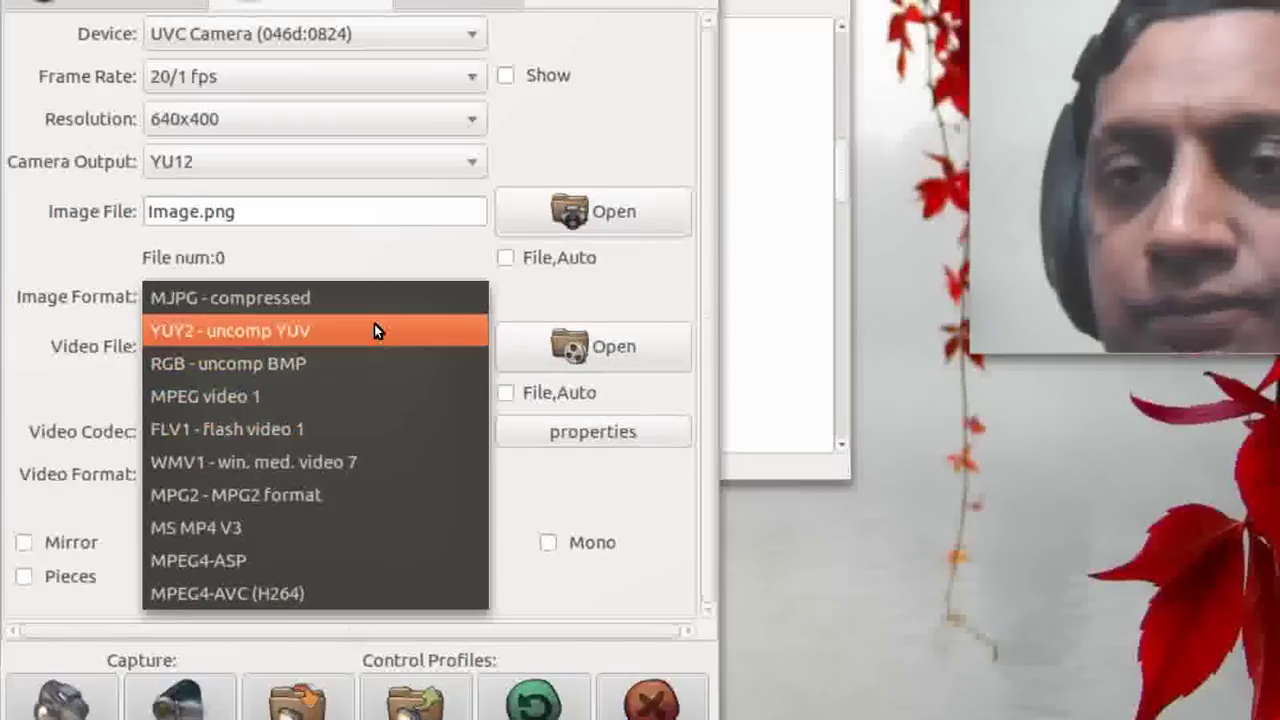
left_click(350, 294)
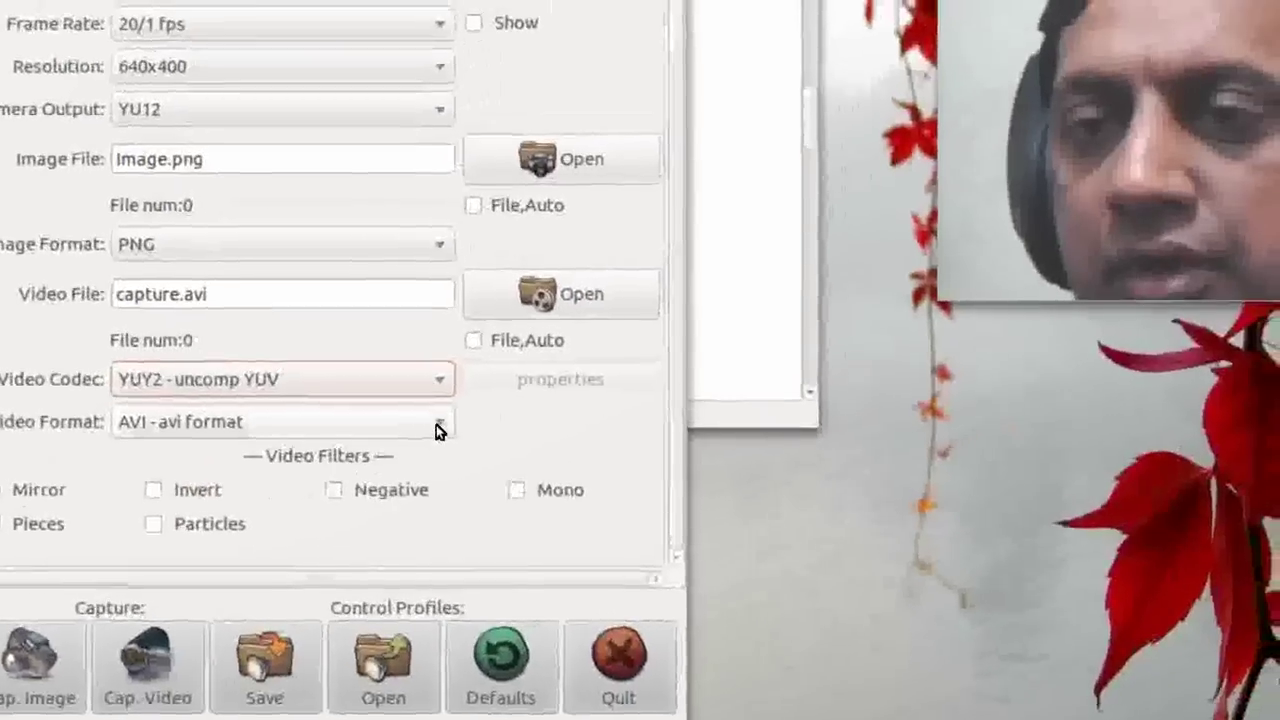
left_click(527, 396)
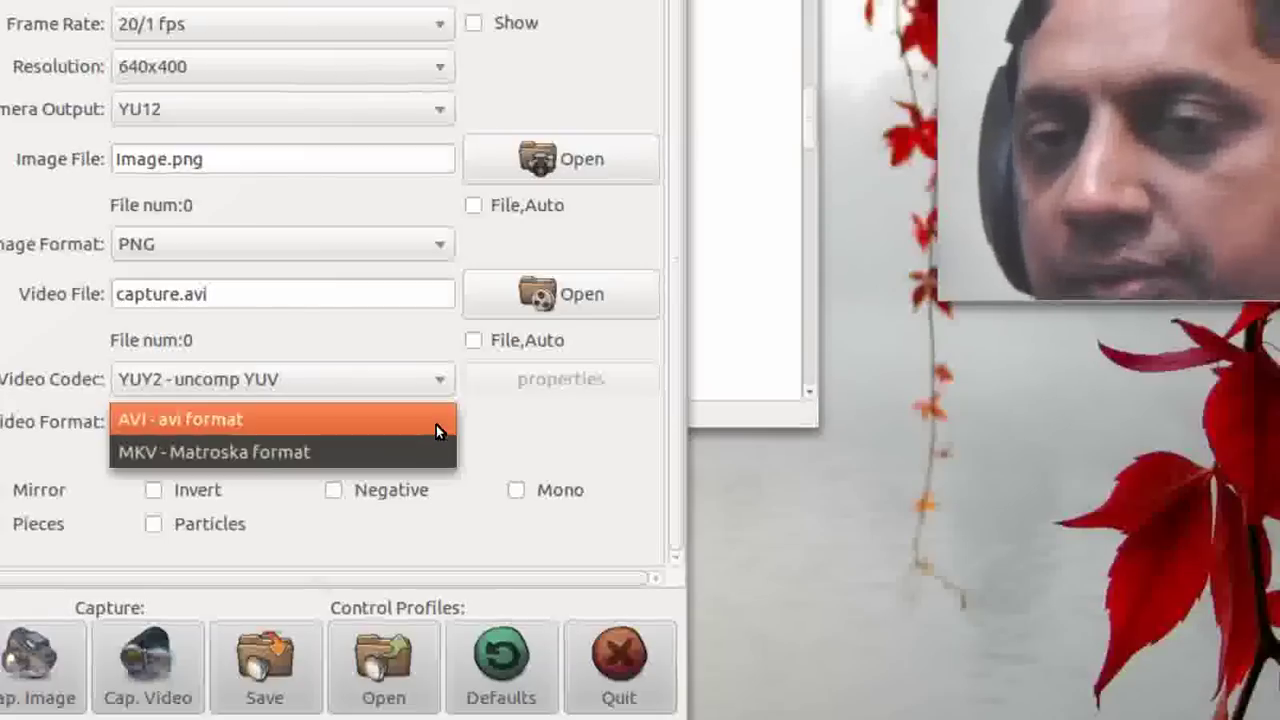
left_click(436, 425)
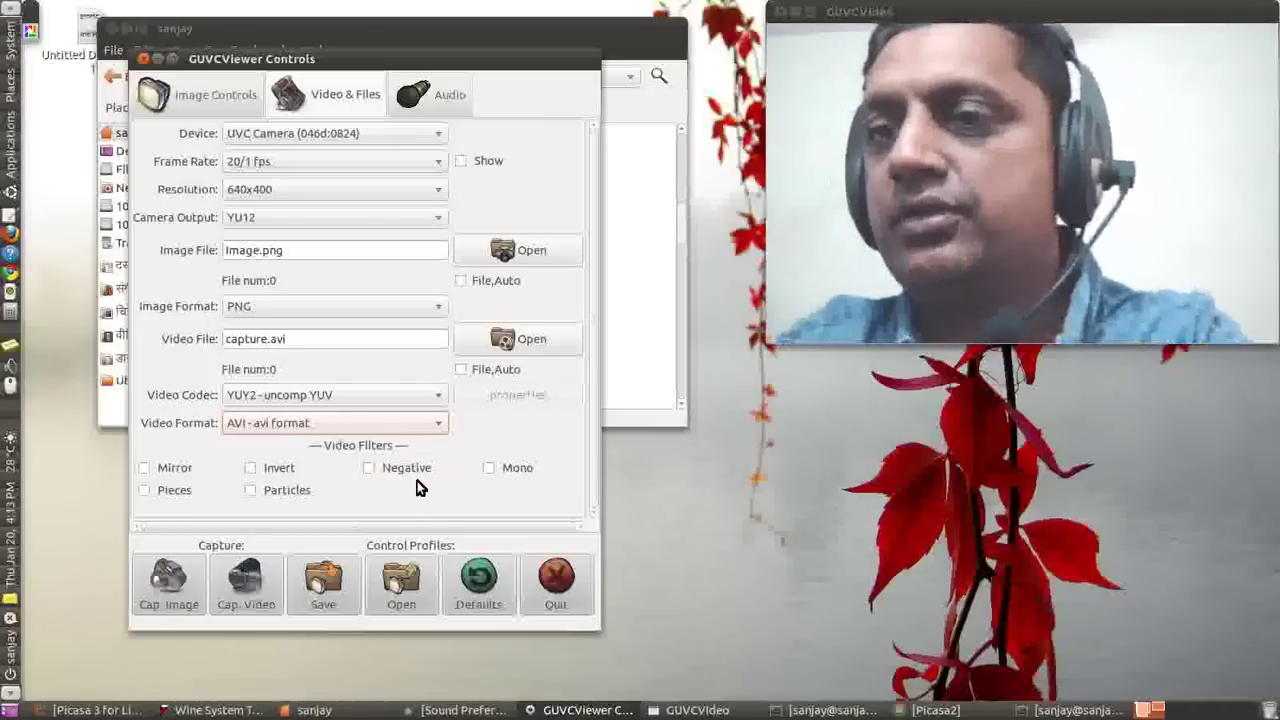
- Toggle the Mirror and Invert filters on and off on the live preview
left_click(145, 467)
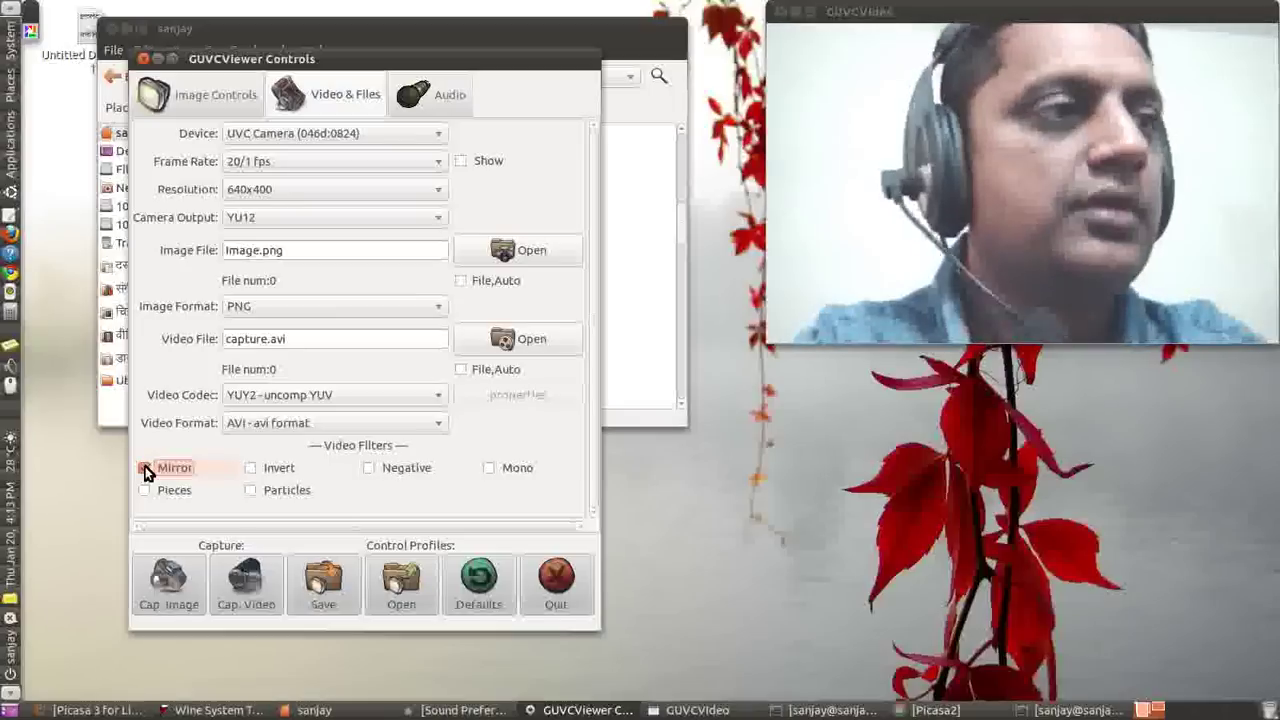
left_click(145, 467)
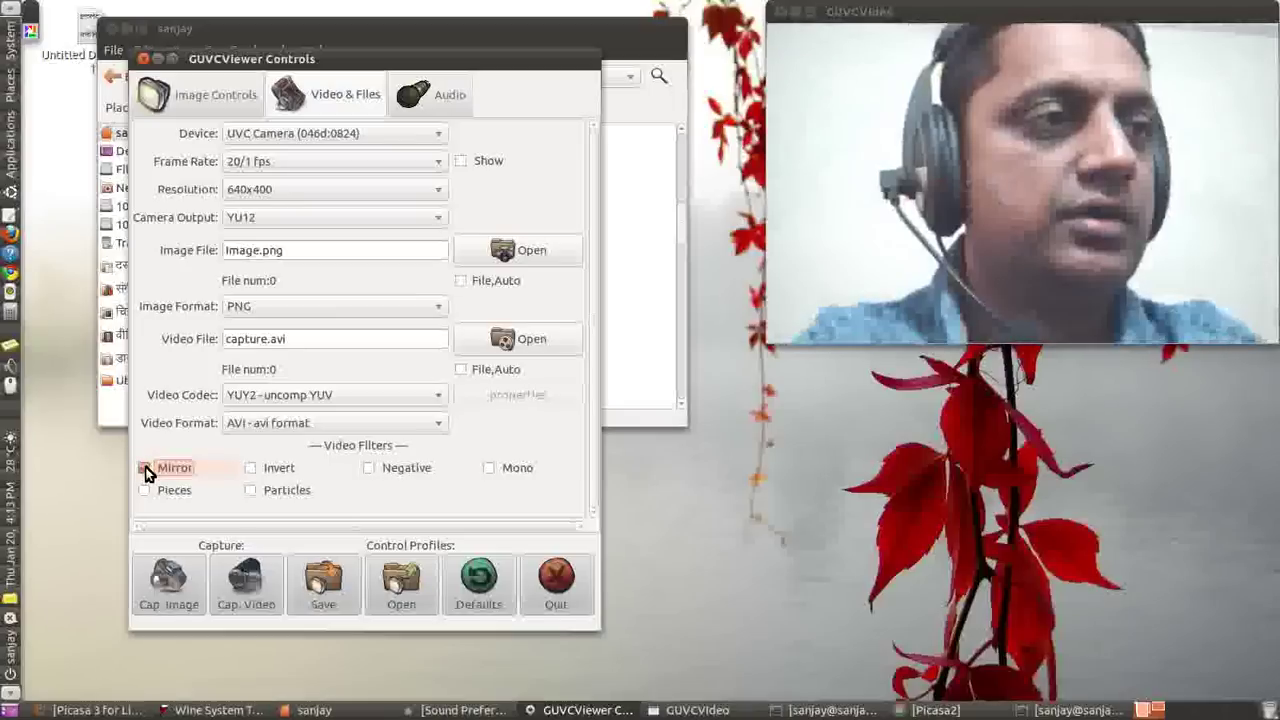
left_click(251, 470)
left_click(251, 470)
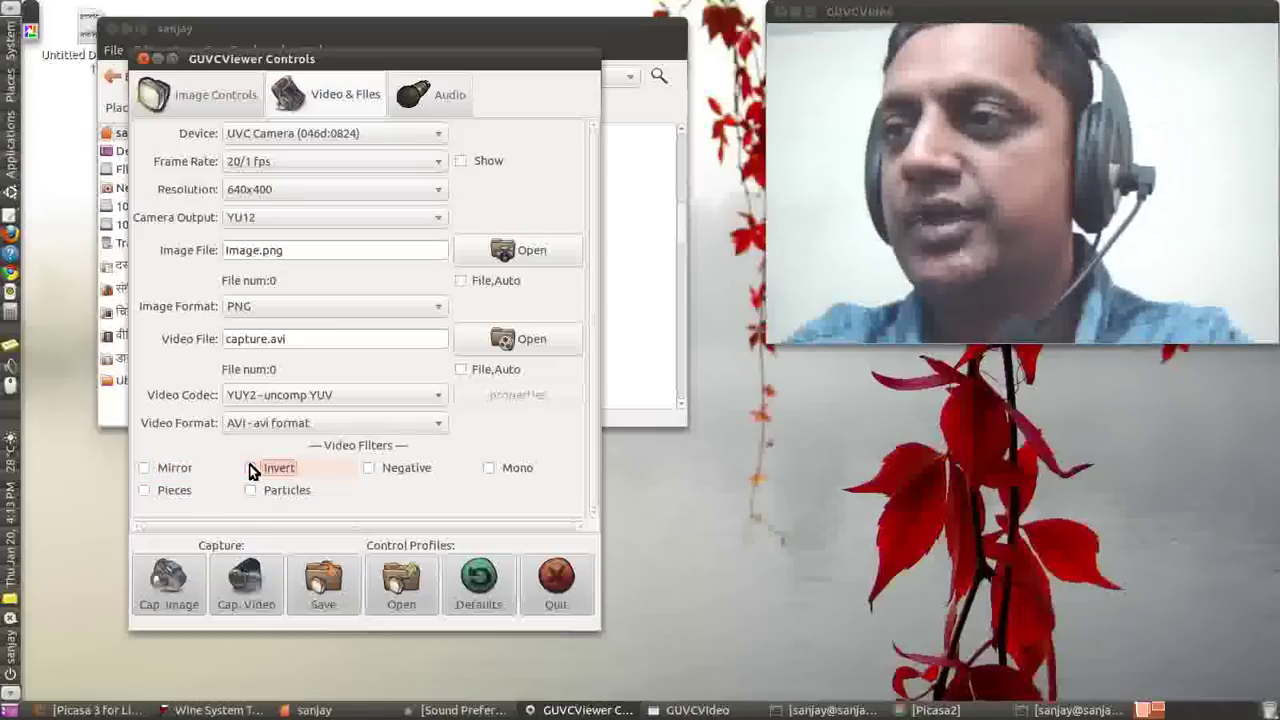
left_click(251, 470)
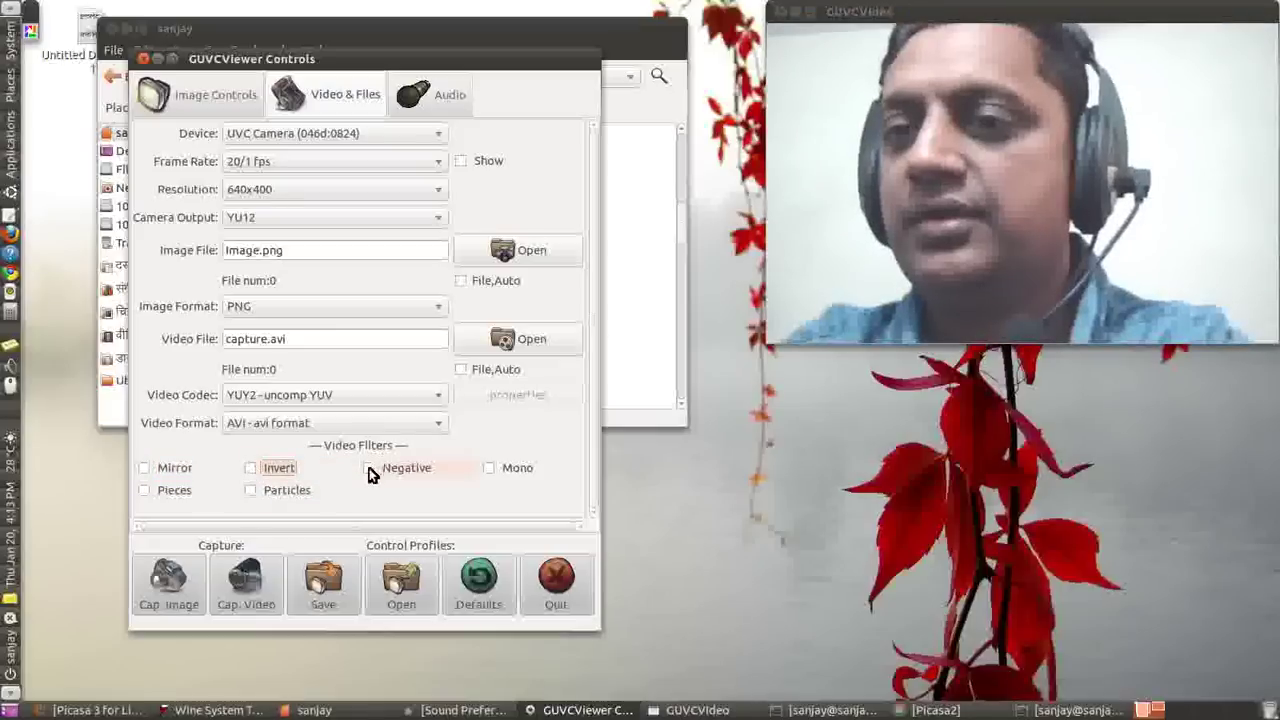
- Try the Negative, Mono and Pieces filters in turn, then apply Particles
left_click(368, 468)
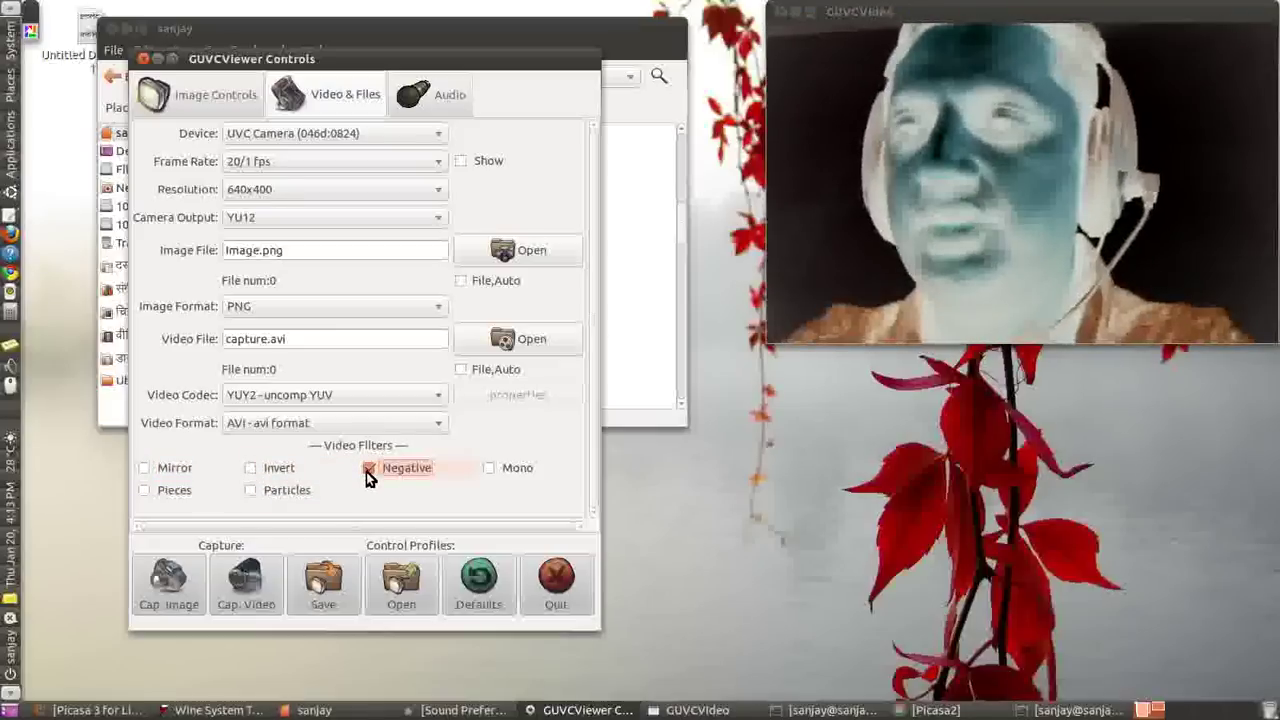
left_click(369, 470)
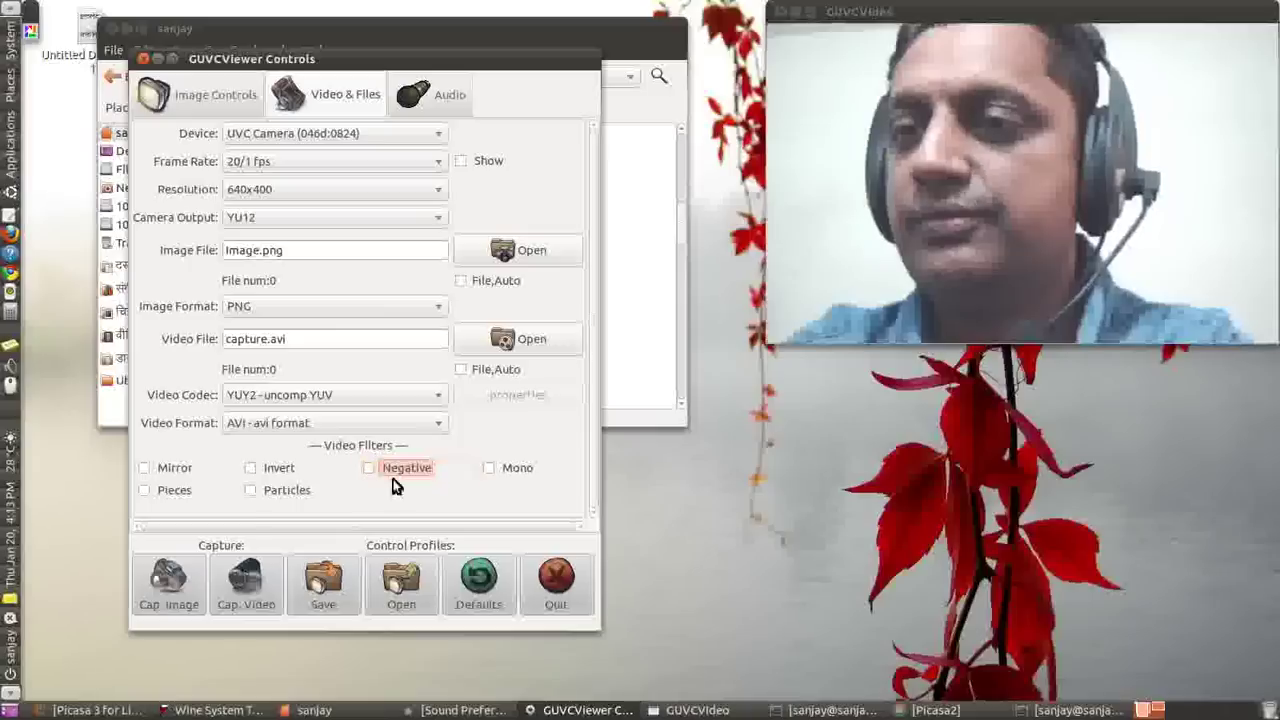
left_click(490, 467)
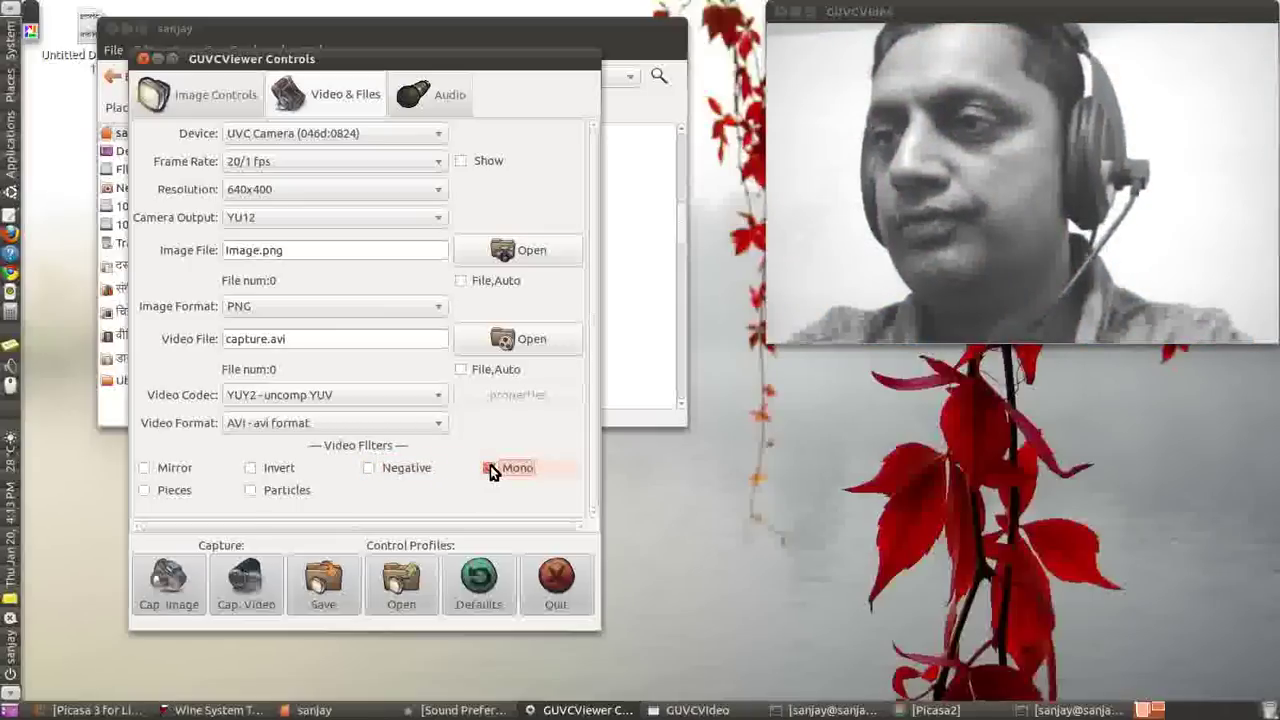
left_click(490, 468)
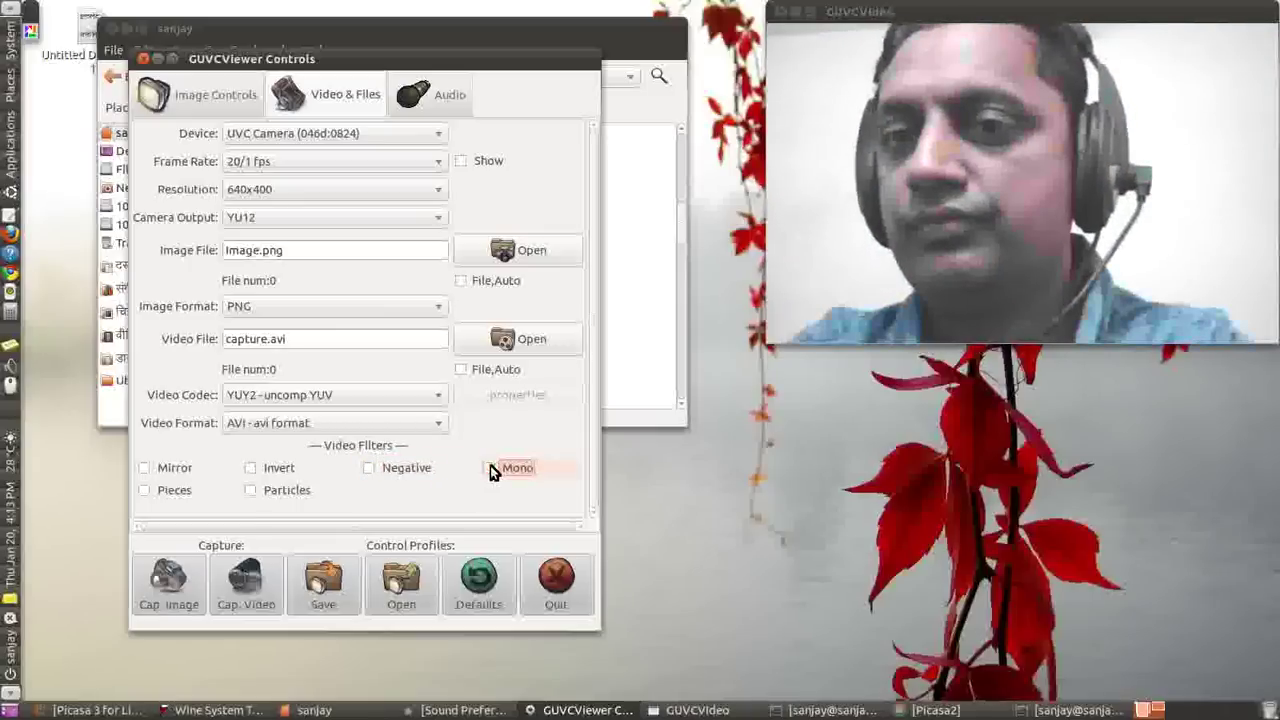
left_click(144, 490)
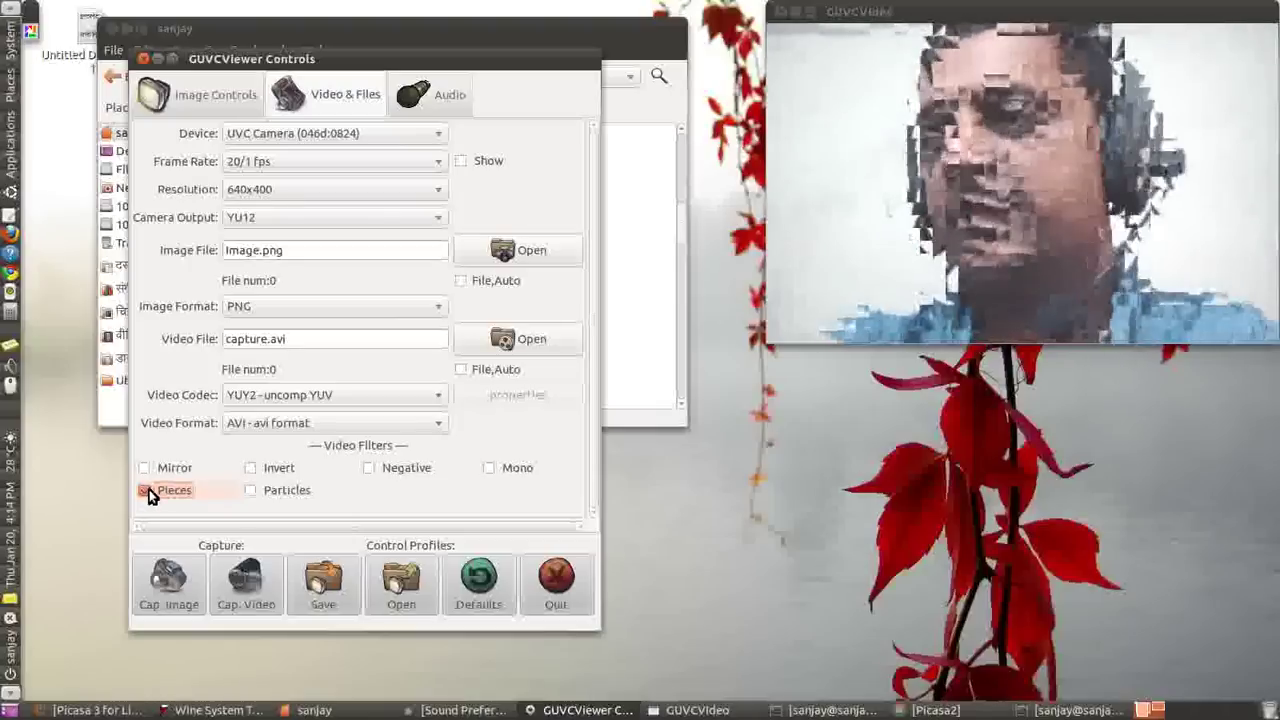
left_click(147, 490)
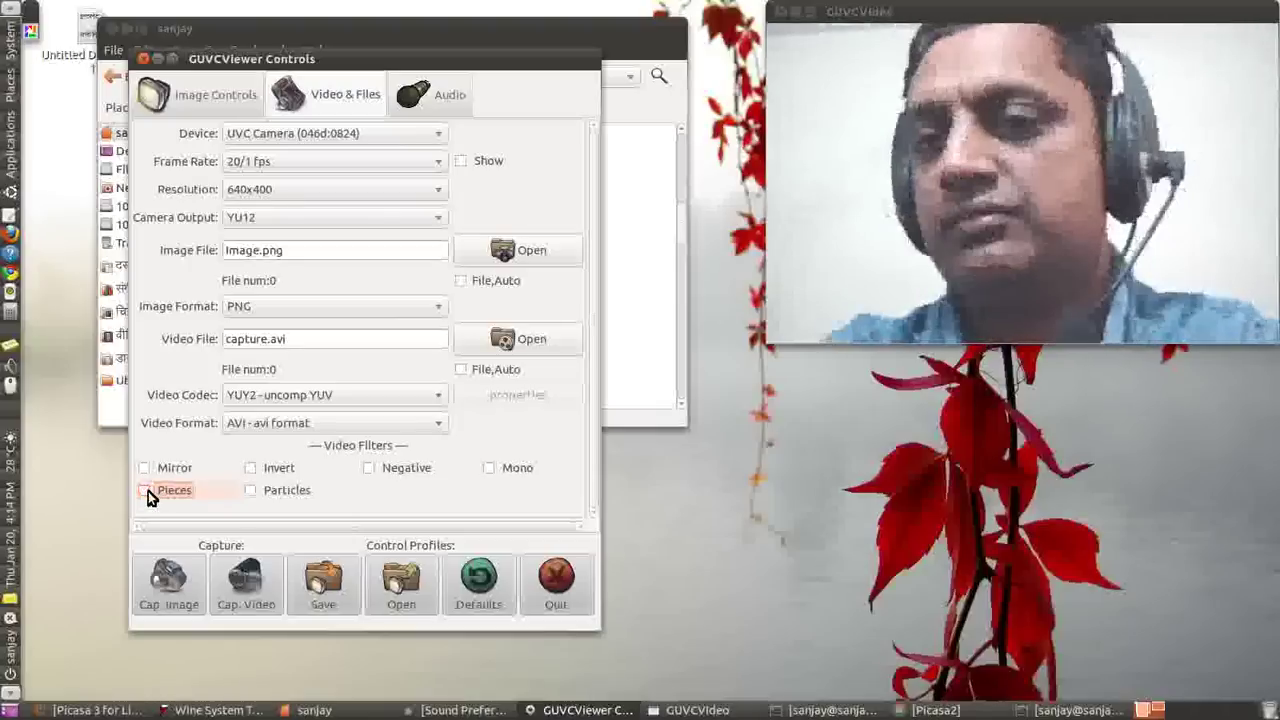
left_click(255, 491)
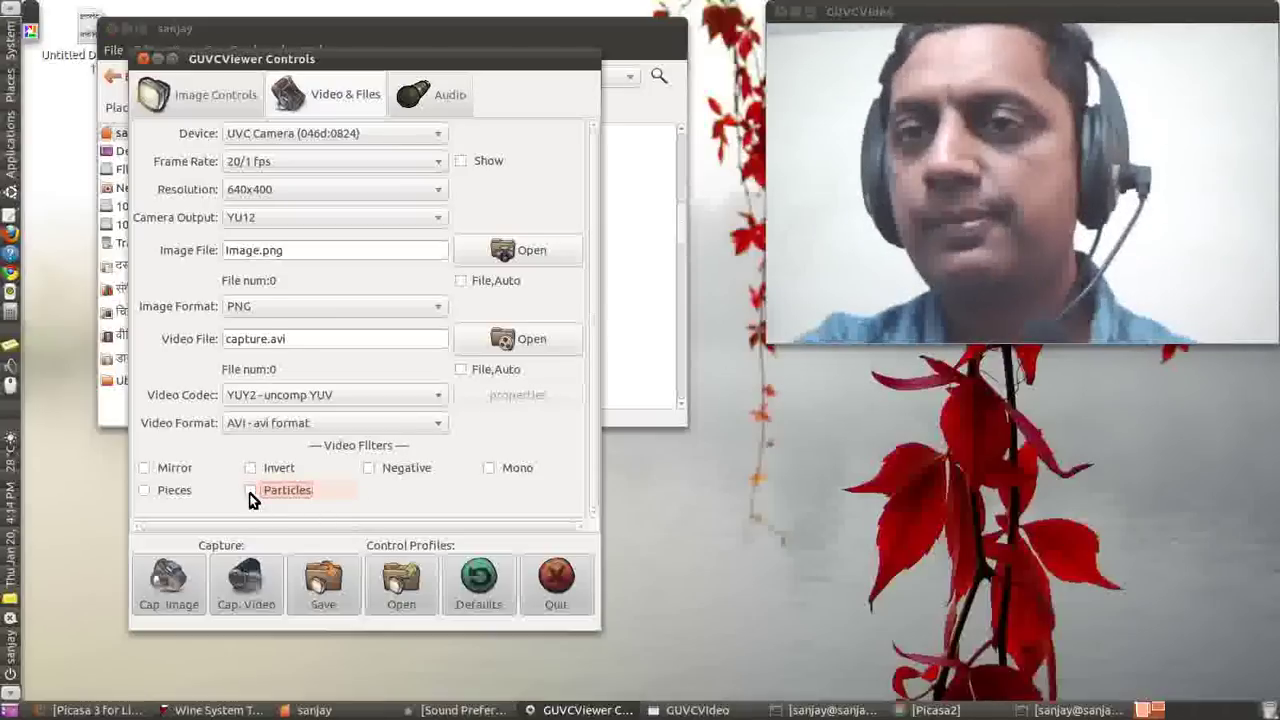
- Show the Image Controls (brightness 178, contrast 30) and keep exposure on Aperture Priority Mode
left_click(219, 94)
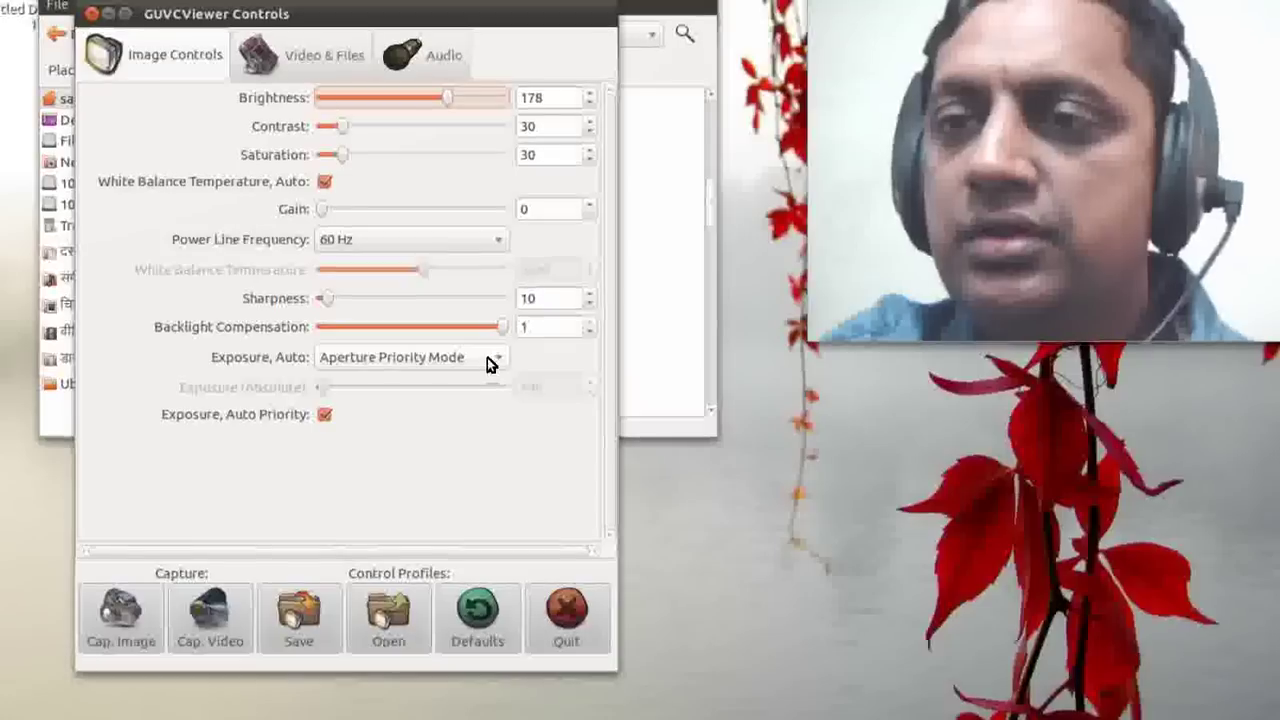
left_click(487, 357)
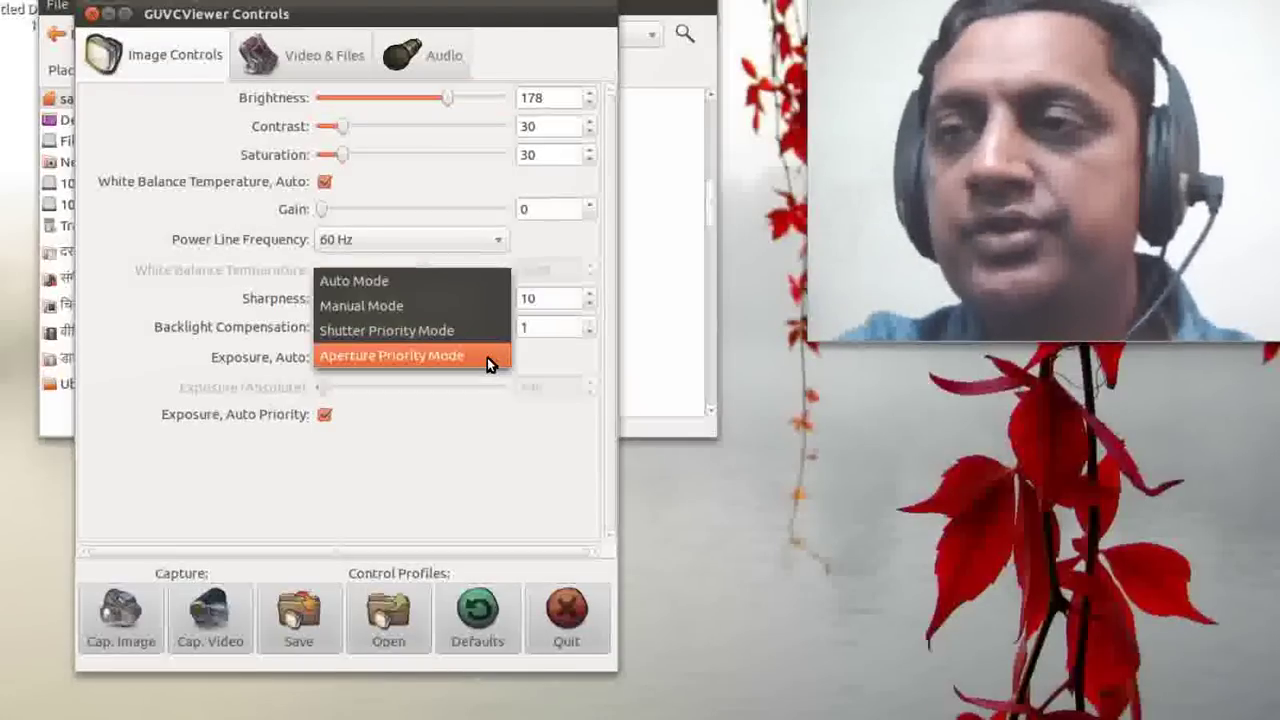
left_click(487, 357)
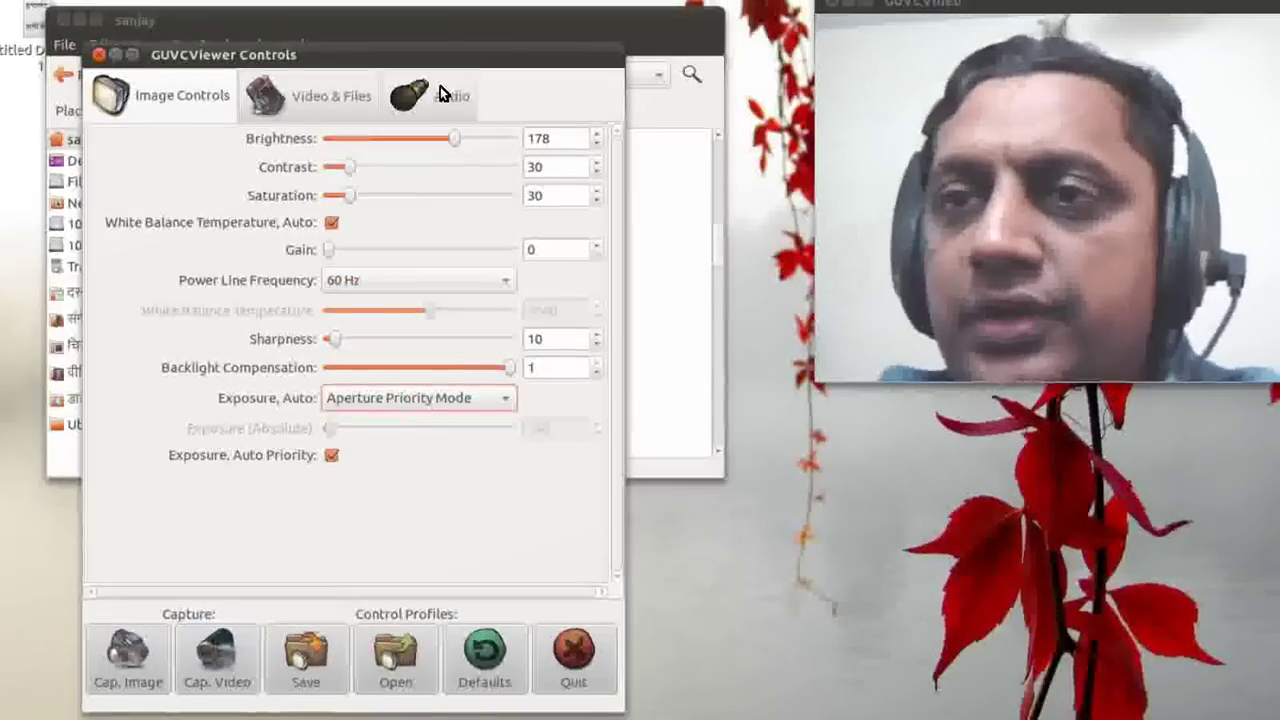
- Check the Audio settings, leaving Sound unticked, then minimise the controls window
left_click(441, 92)
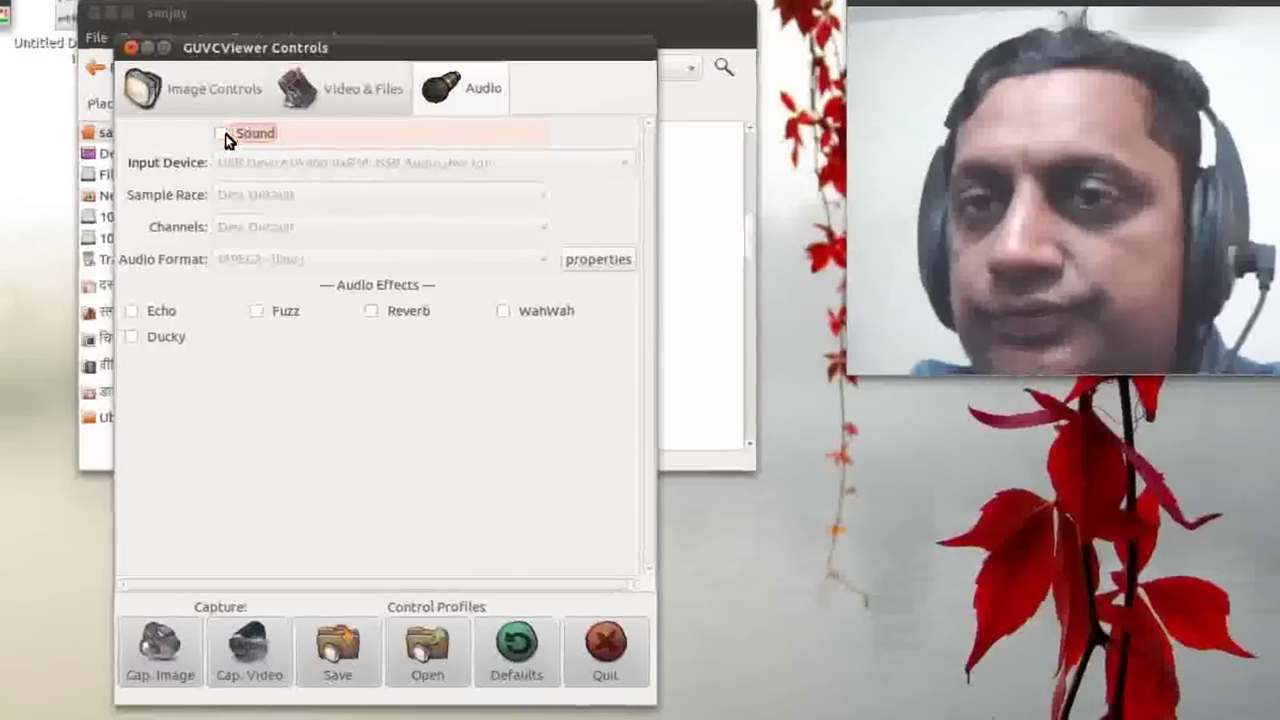
left_click(222, 134)
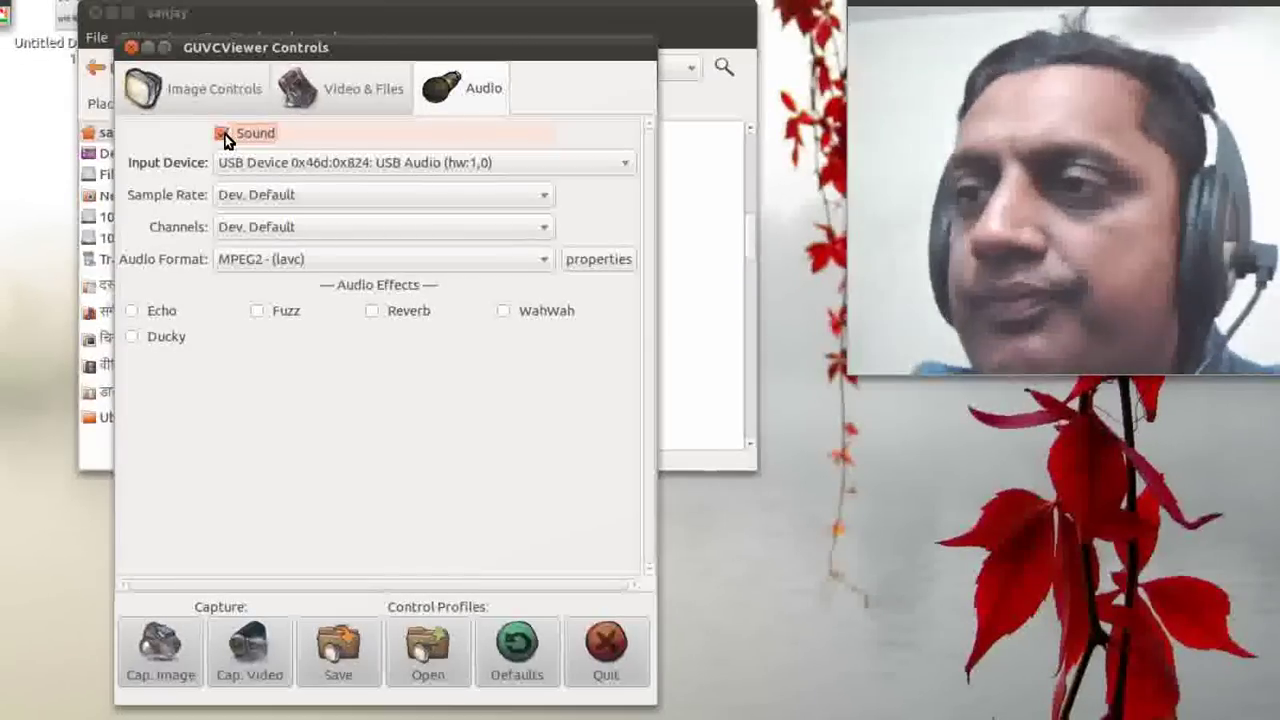
left_click(222, 134)
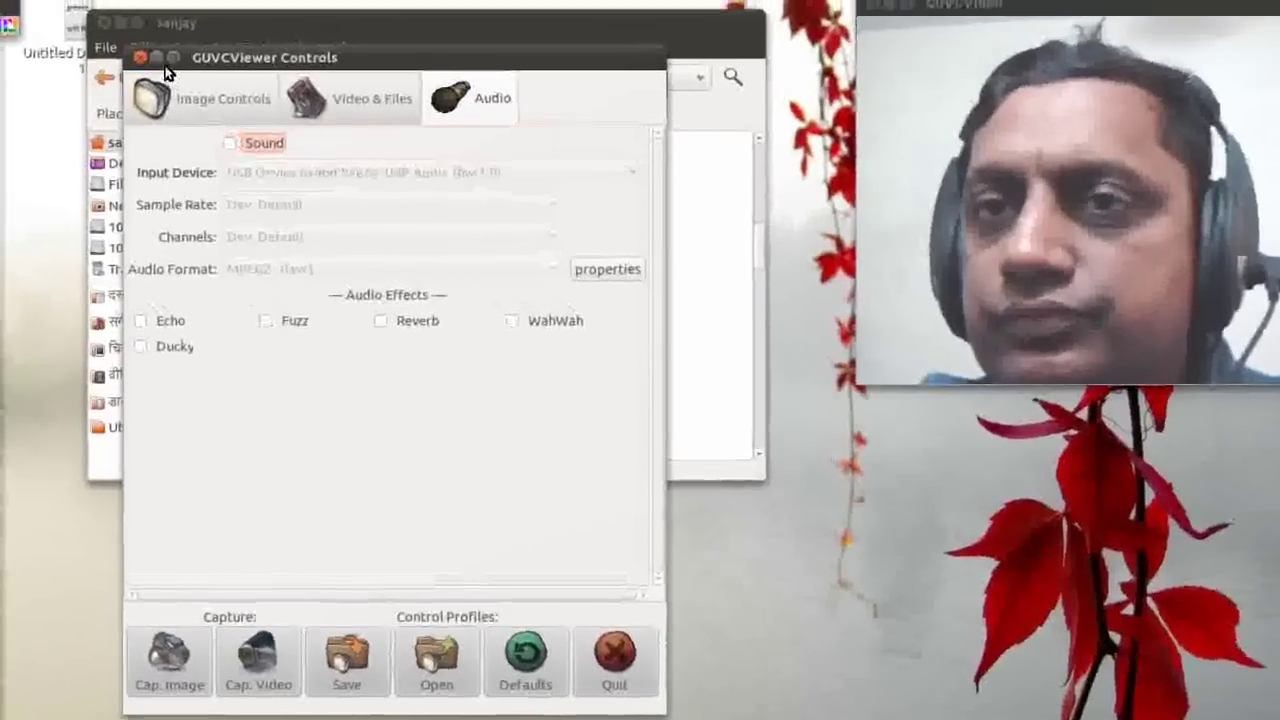
left_click(157, 58)
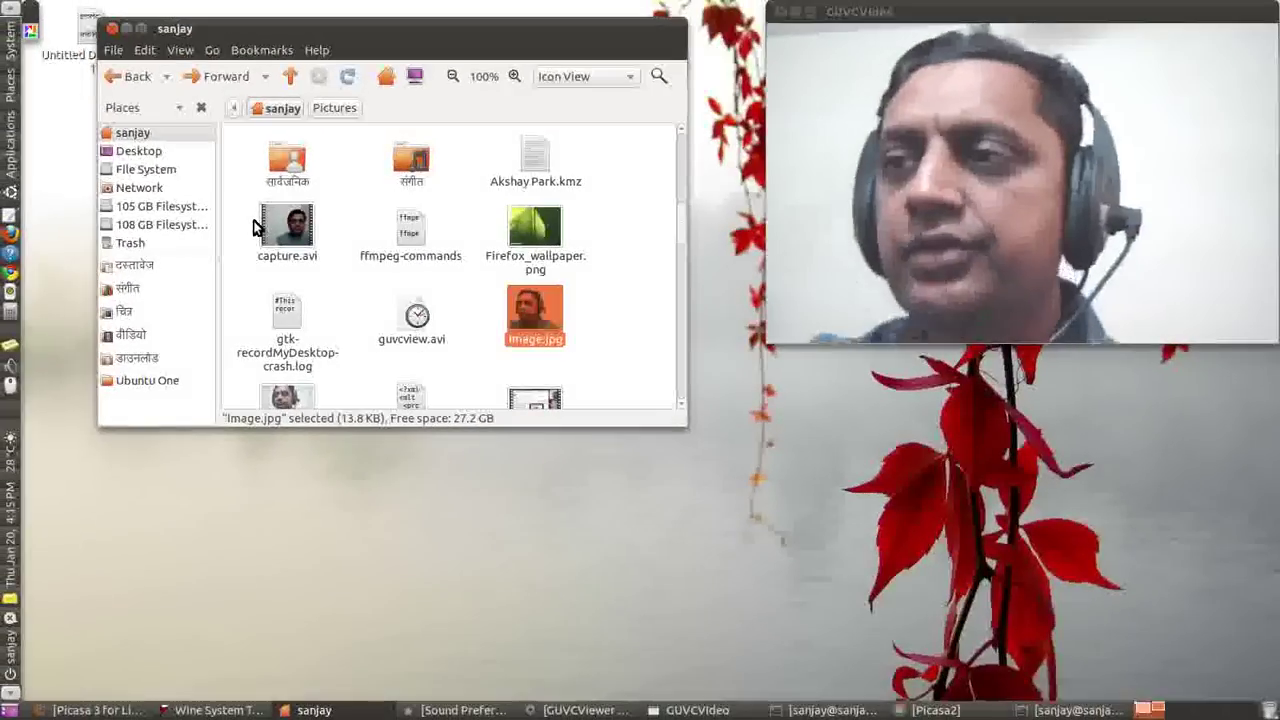
- Minimise the home folder file browser and restore the GUVCViewer Controls window
left_click(128, 29)
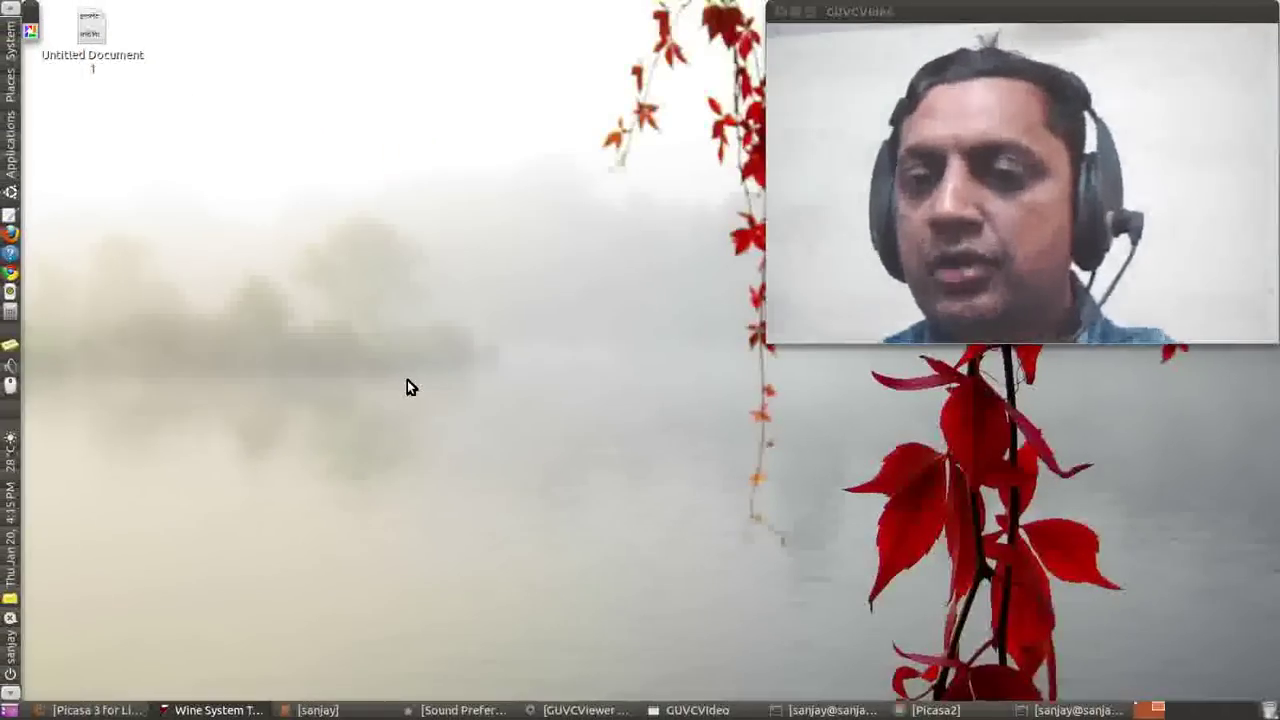
left_click(572, 709)
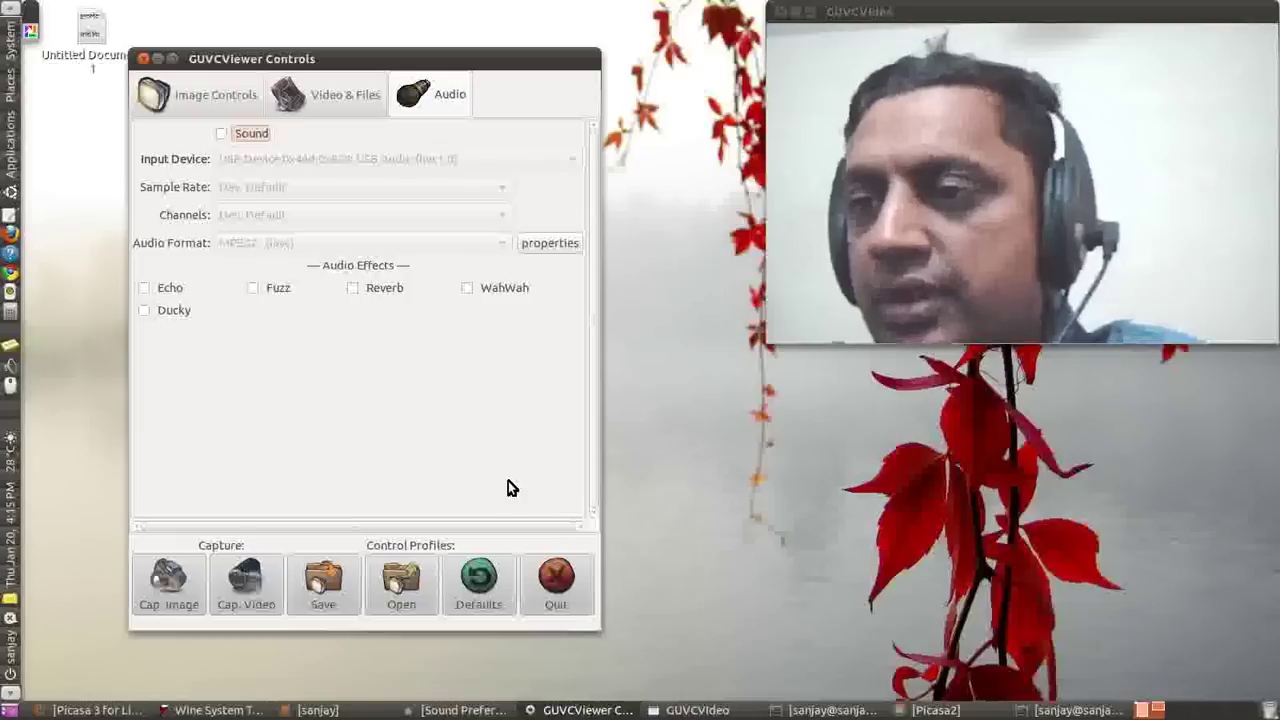
- Hide the controls and bring up the terminal running the ffmpeg guvcview.avi recording
left_click(156, 58)
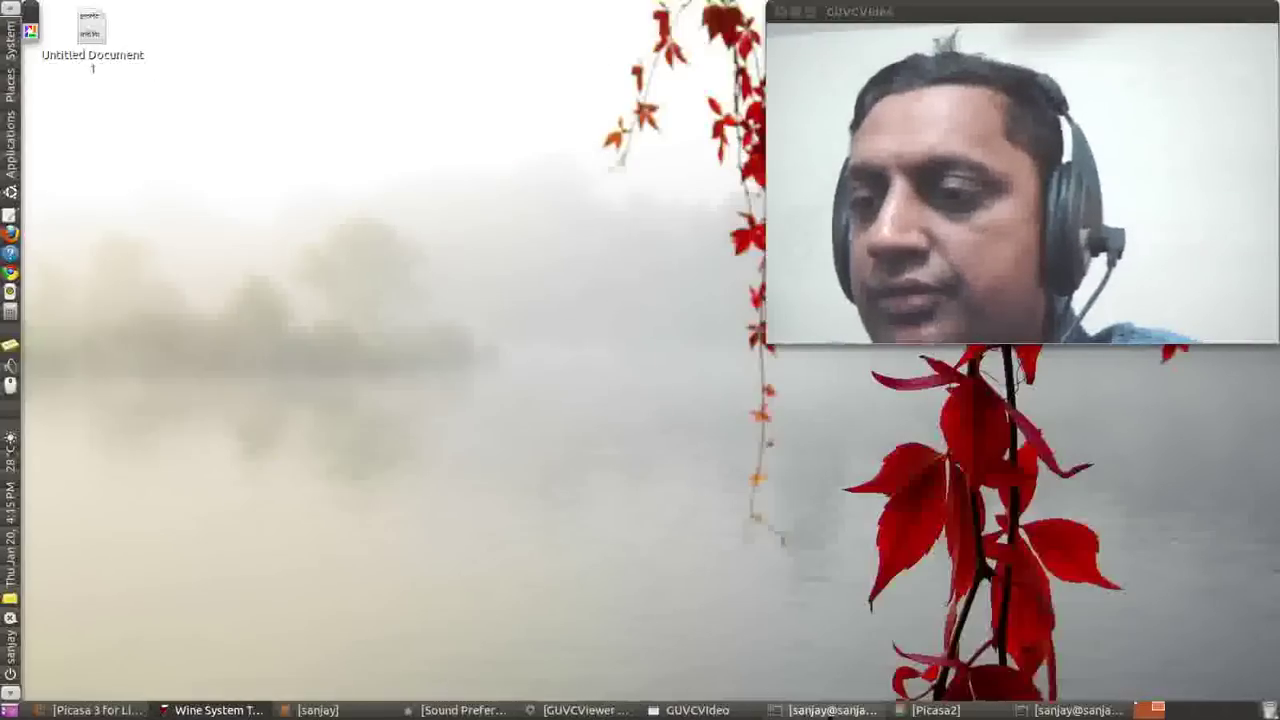
left_click(829, 710)
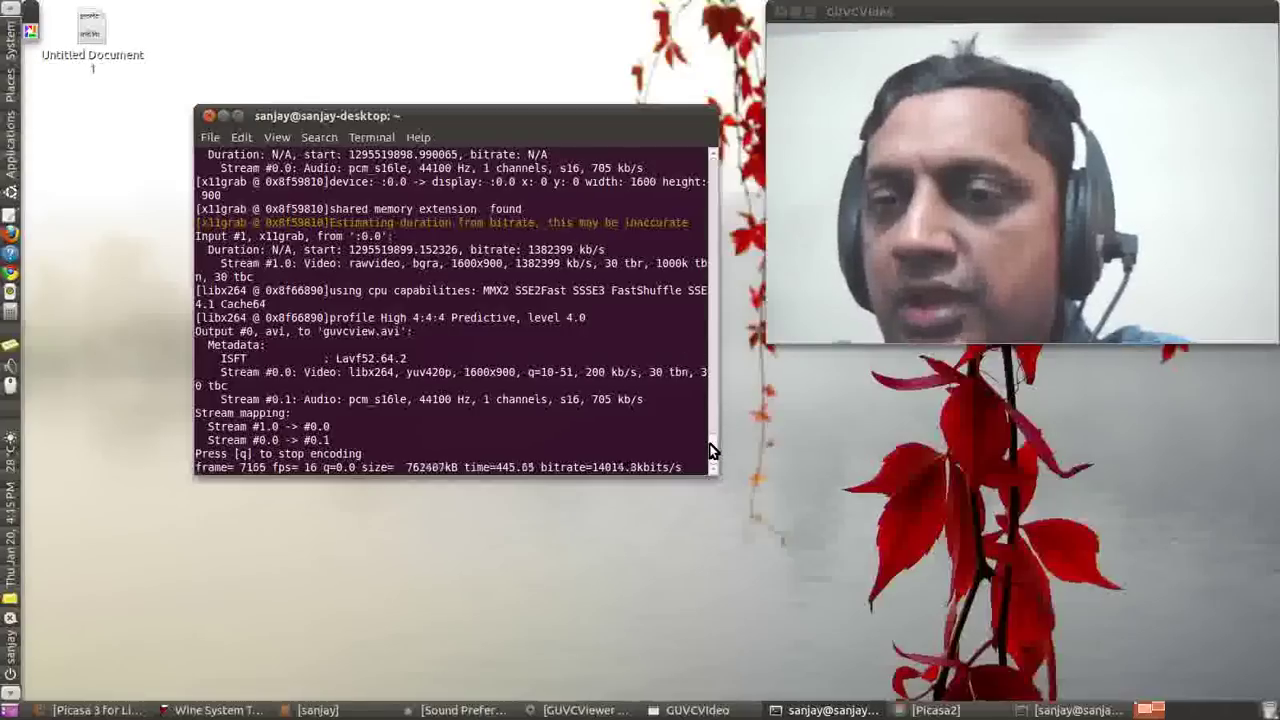
scroll(709, 431, "up", 1)
scroll(709, 431, "up", 2)
scroll(709, 431, "up", 3)
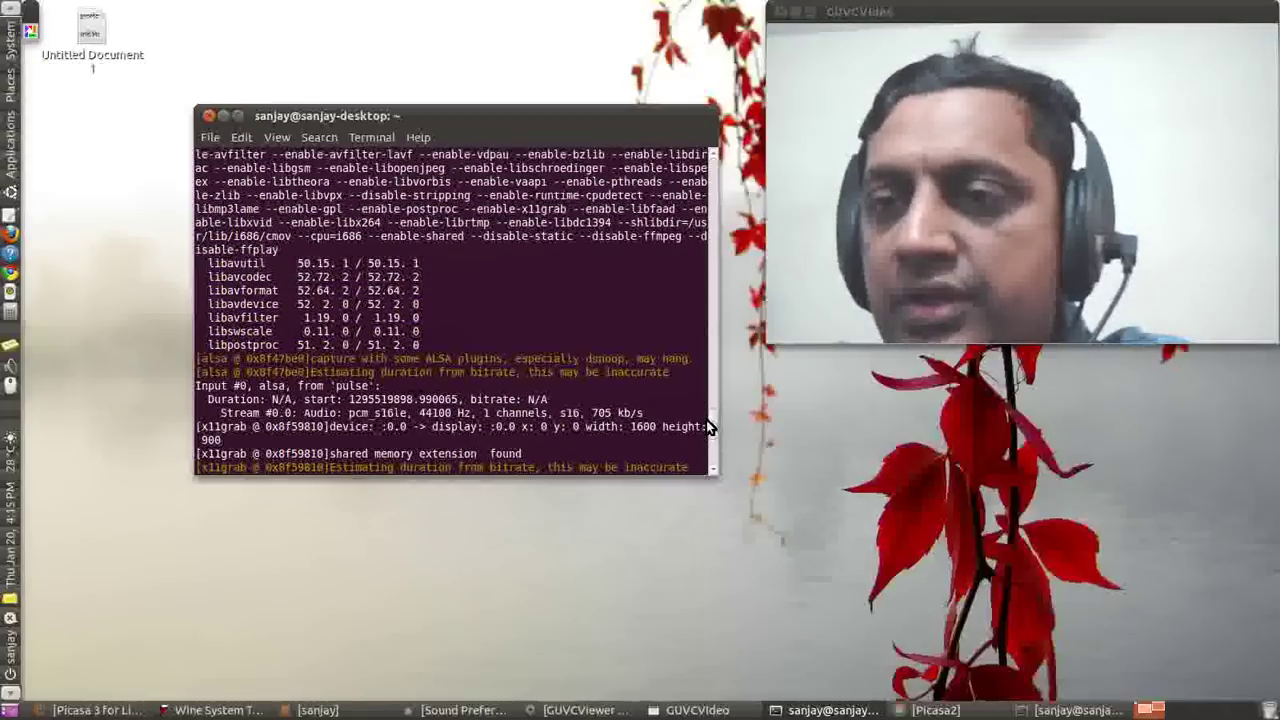
- Scroll the output down to 'Press [q] to stop encoding', then minimise the terminal
scroll(706, 422, "down", 1)
scroll(706, 425, "down", 1)
scroll(707, 430, "down", 1)
scroll(706, 432, "down", 1)
scroll(706, 433, "down", 1)
scroll(706, 436, "down", 1)
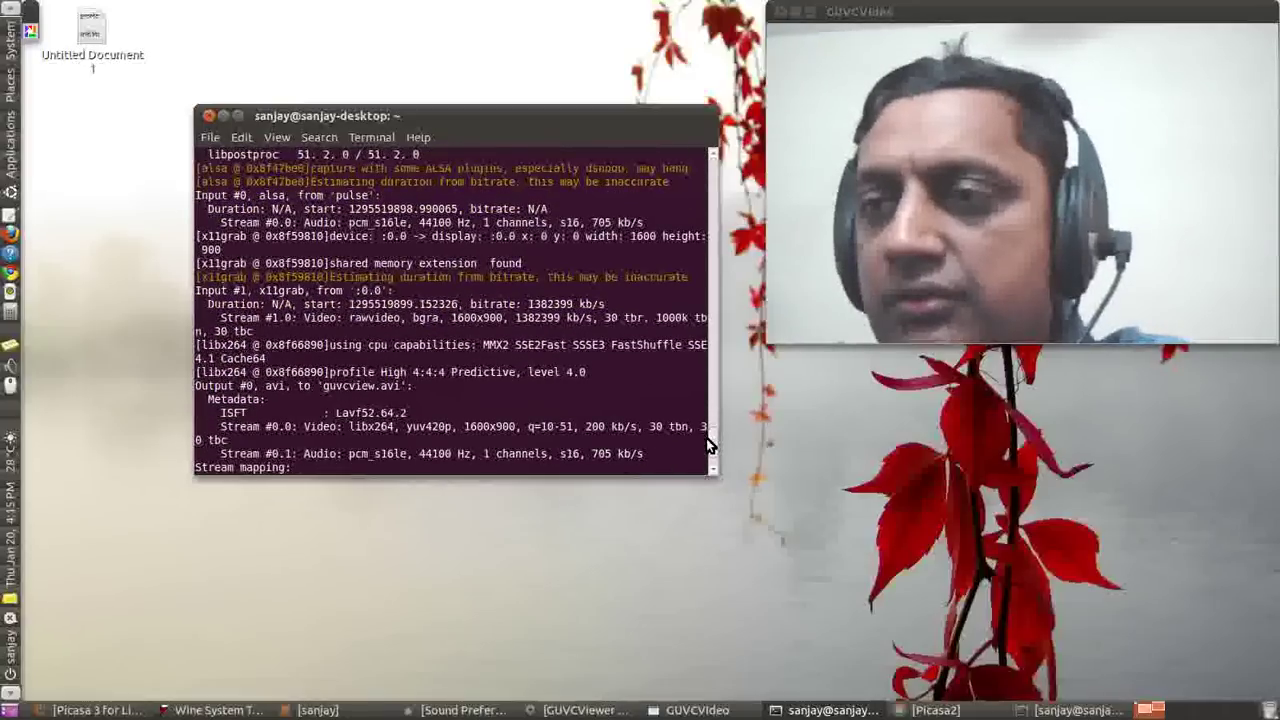
scroll(706, 438, "down", 1)
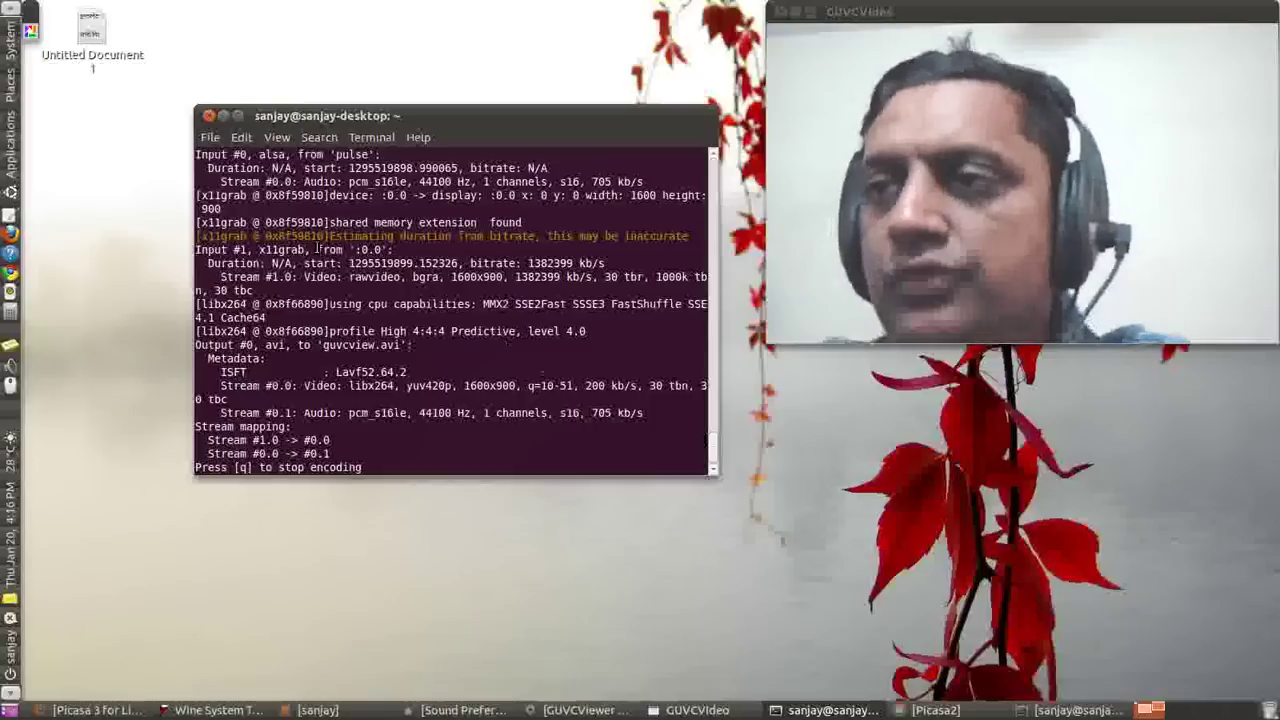
left_click(225, 115)
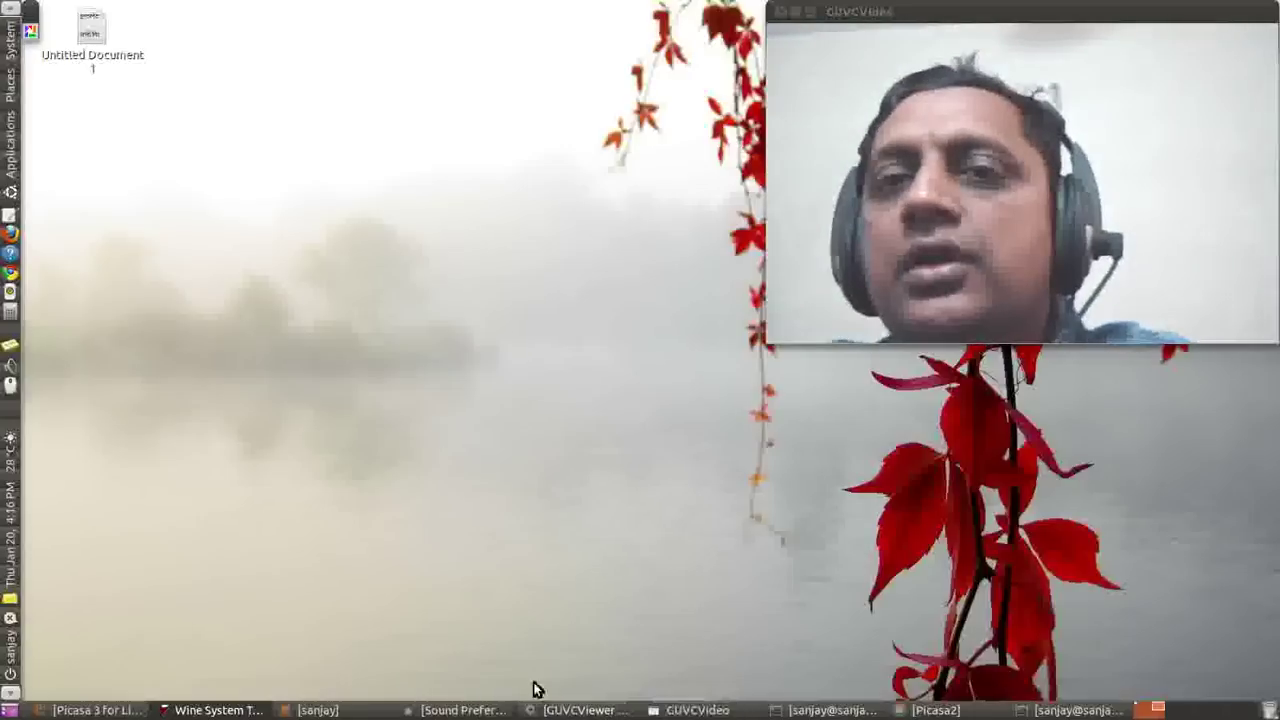
left_click(13, 158)
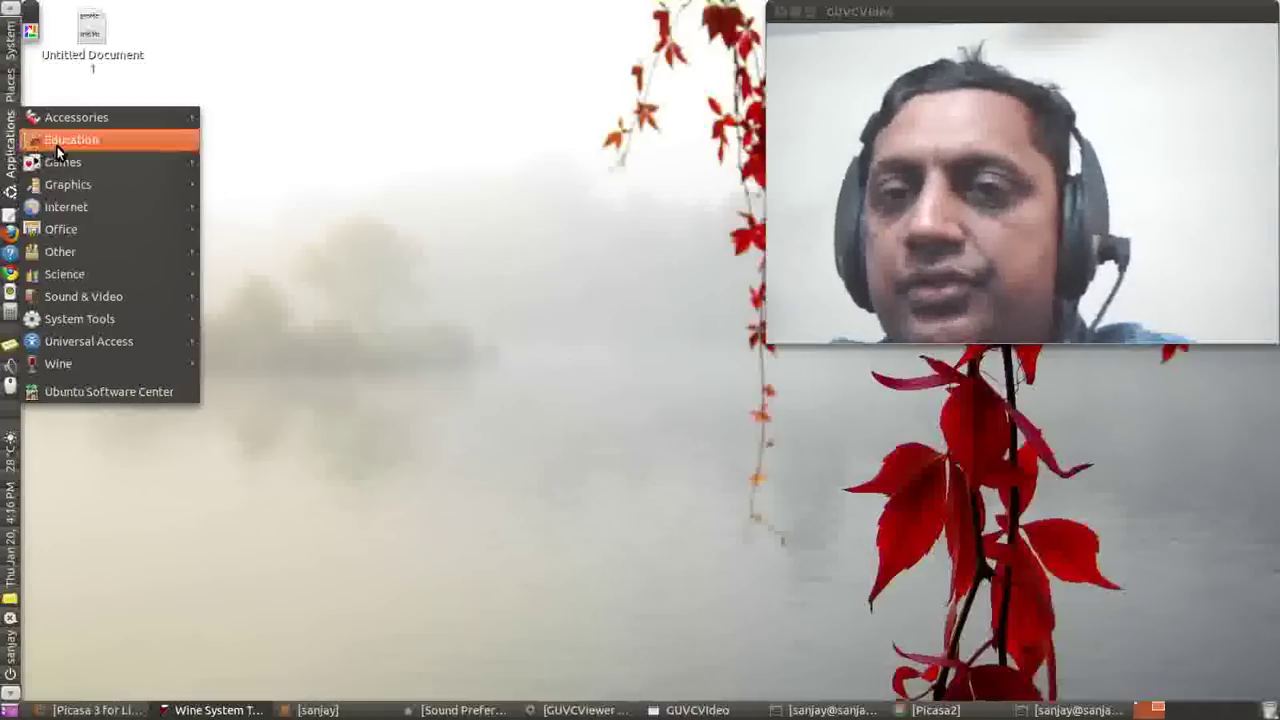
mouse_move(84, 296)
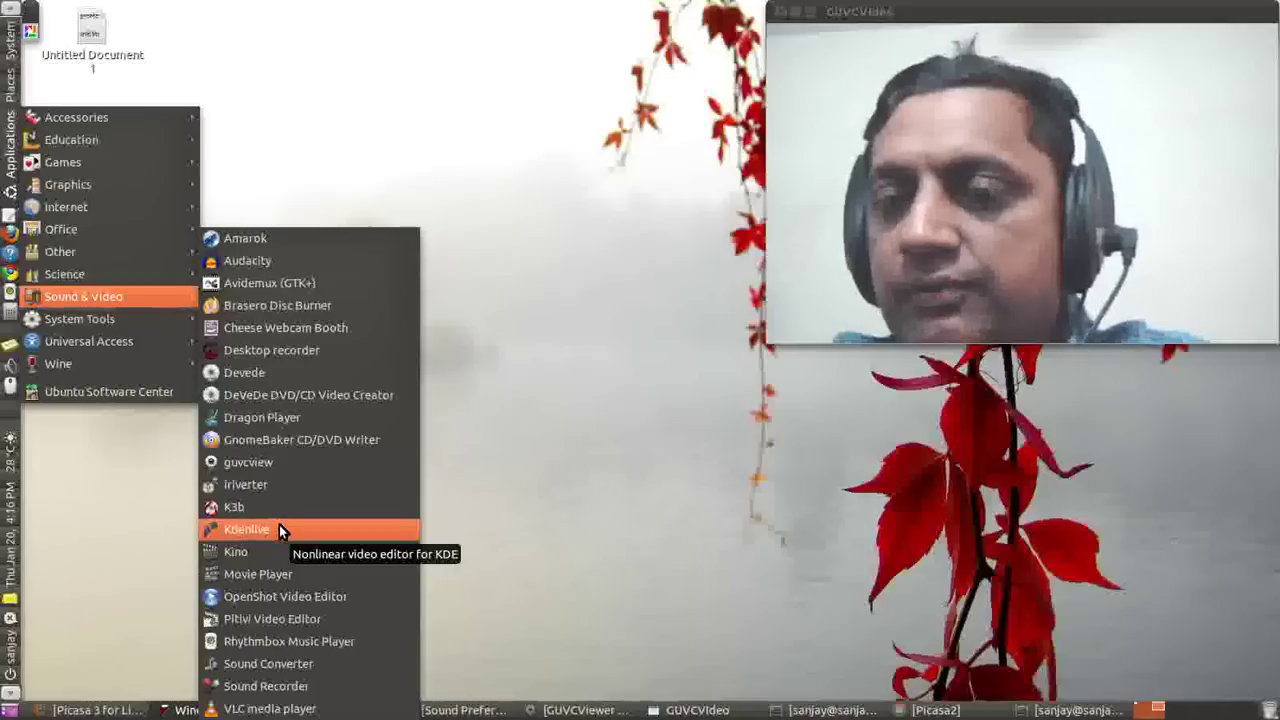
left_click(650, 548)
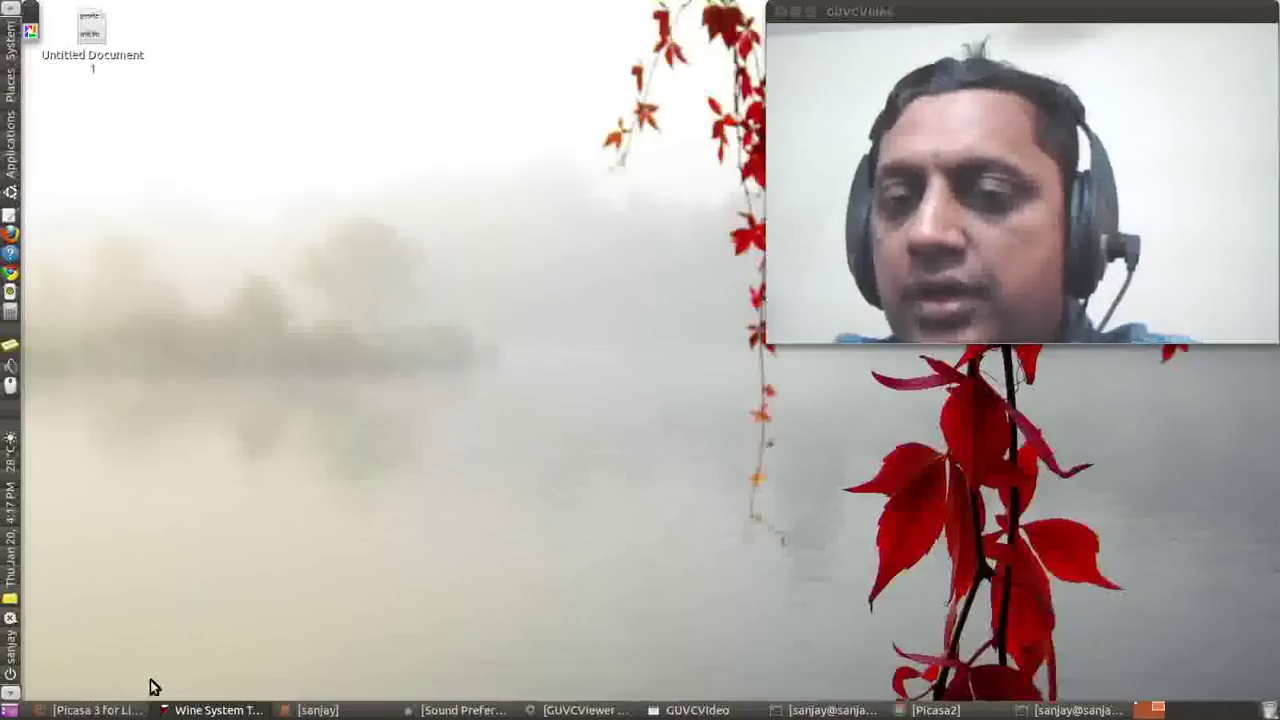
left_click(104, 714)
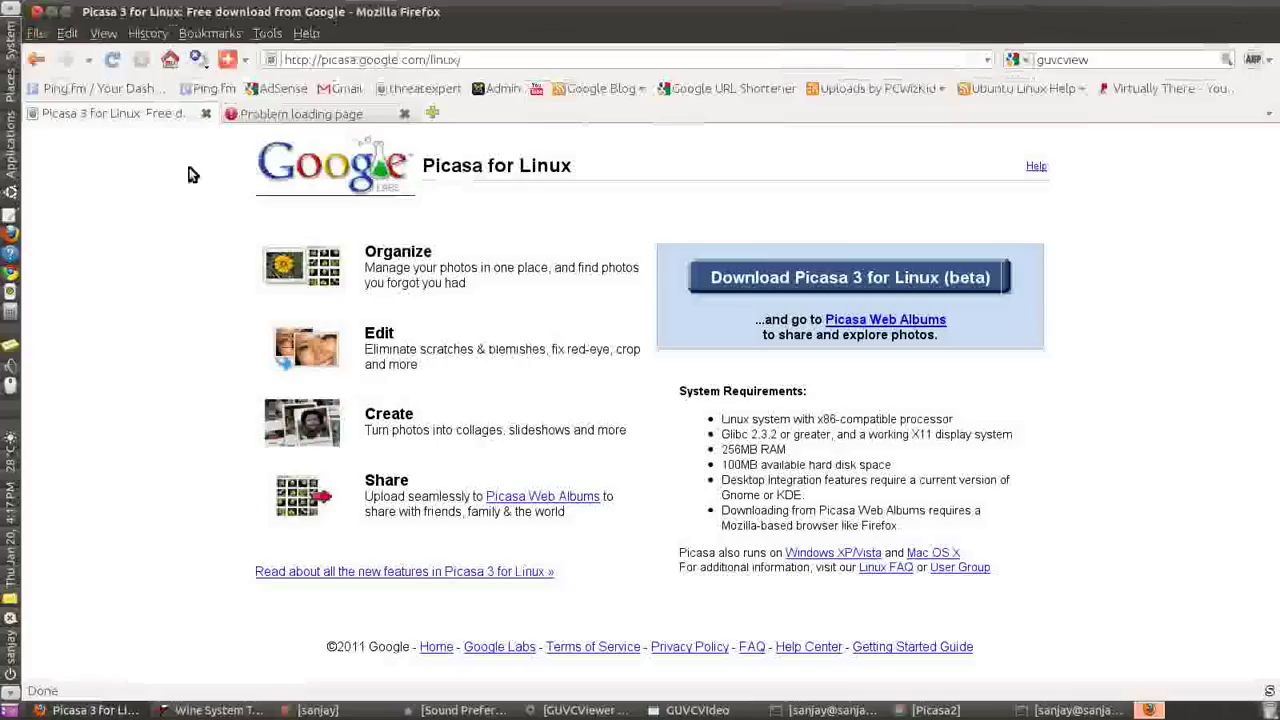
left_click(64, 12)
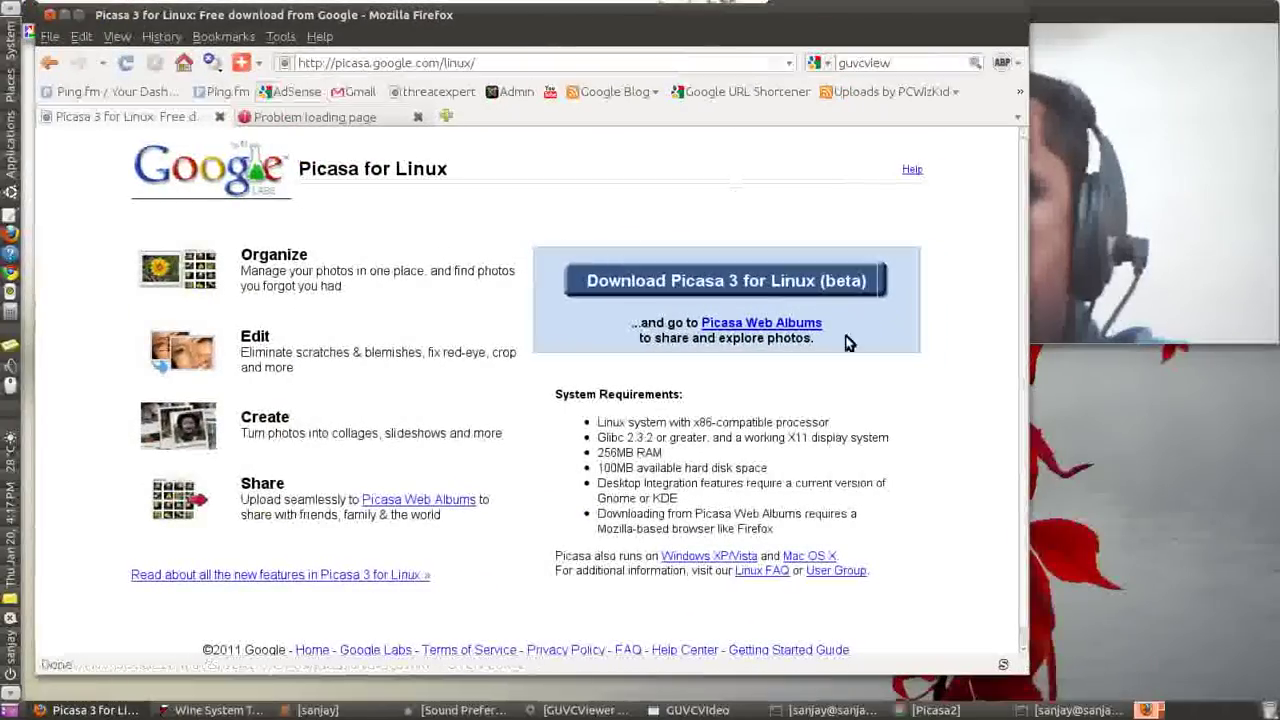
left_click_drag(1022, 655, 862, 640)
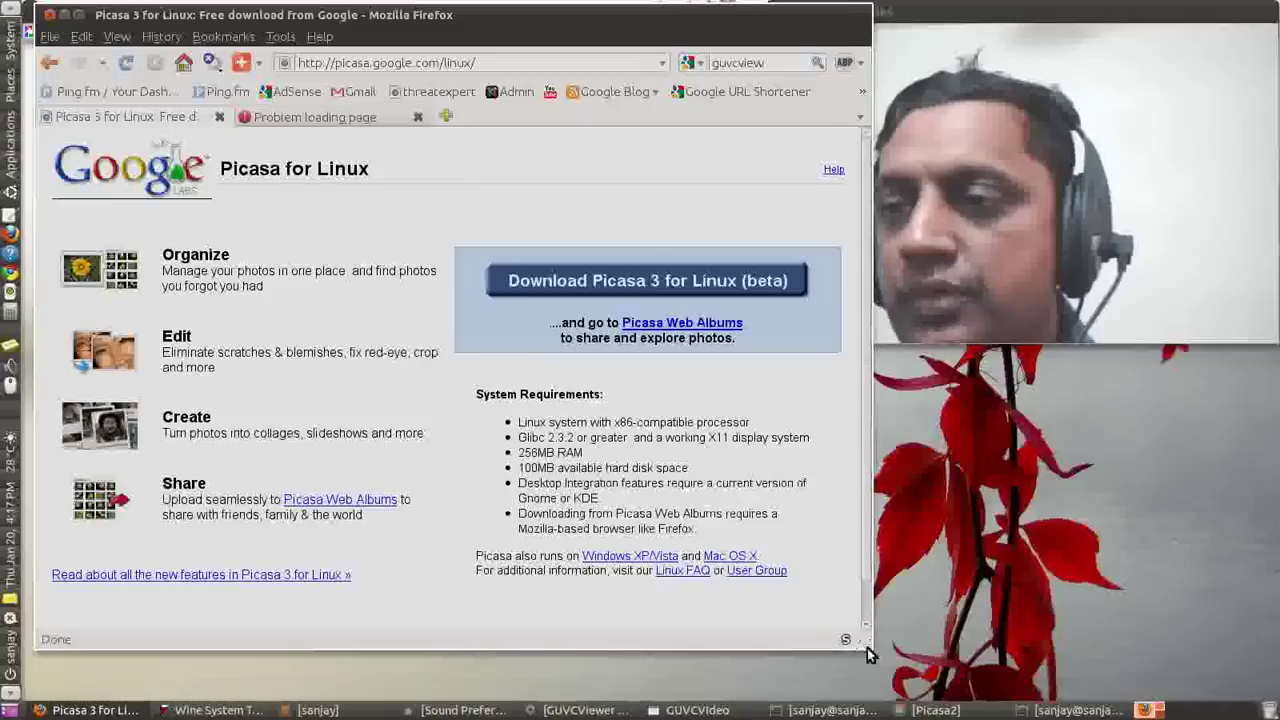
left_click_drag(867, 648, 805, 623)
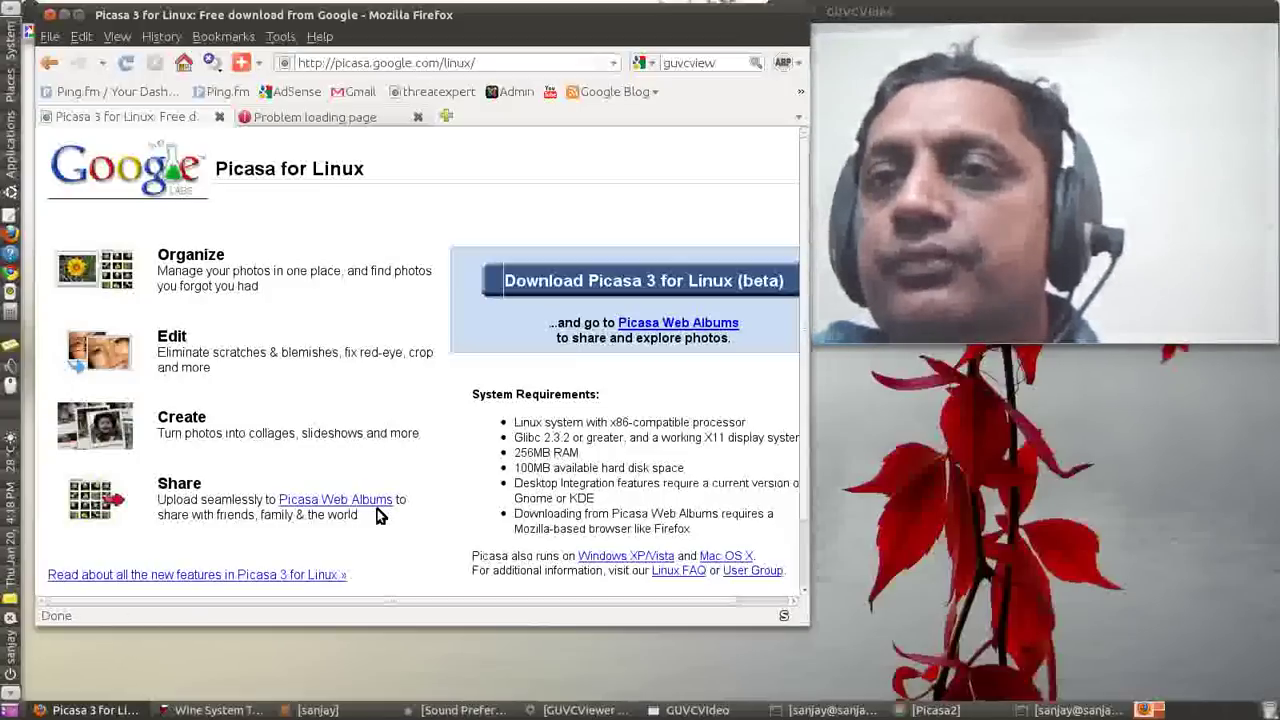
left_click(65, 17)
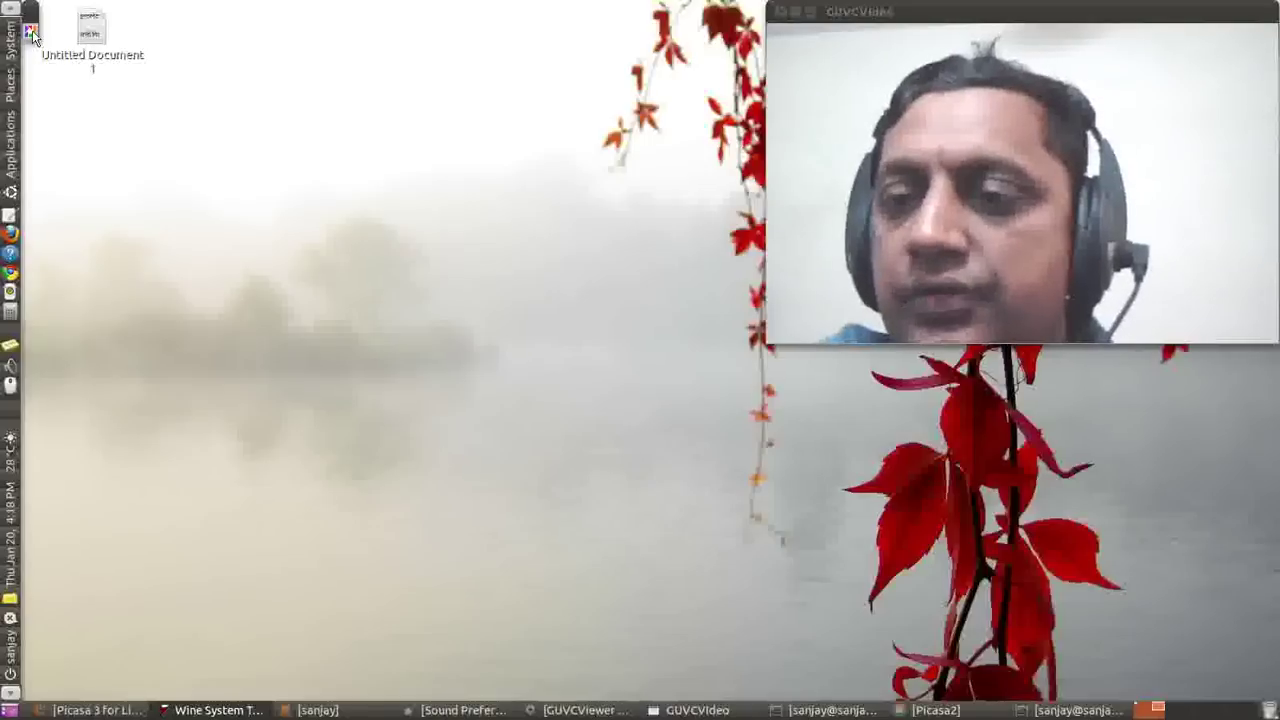
- Start Picasa from its tray icon and enlarge it to show albums and the sanjay folder's pictures
right_click(31, 33)
left_click(62, 40)
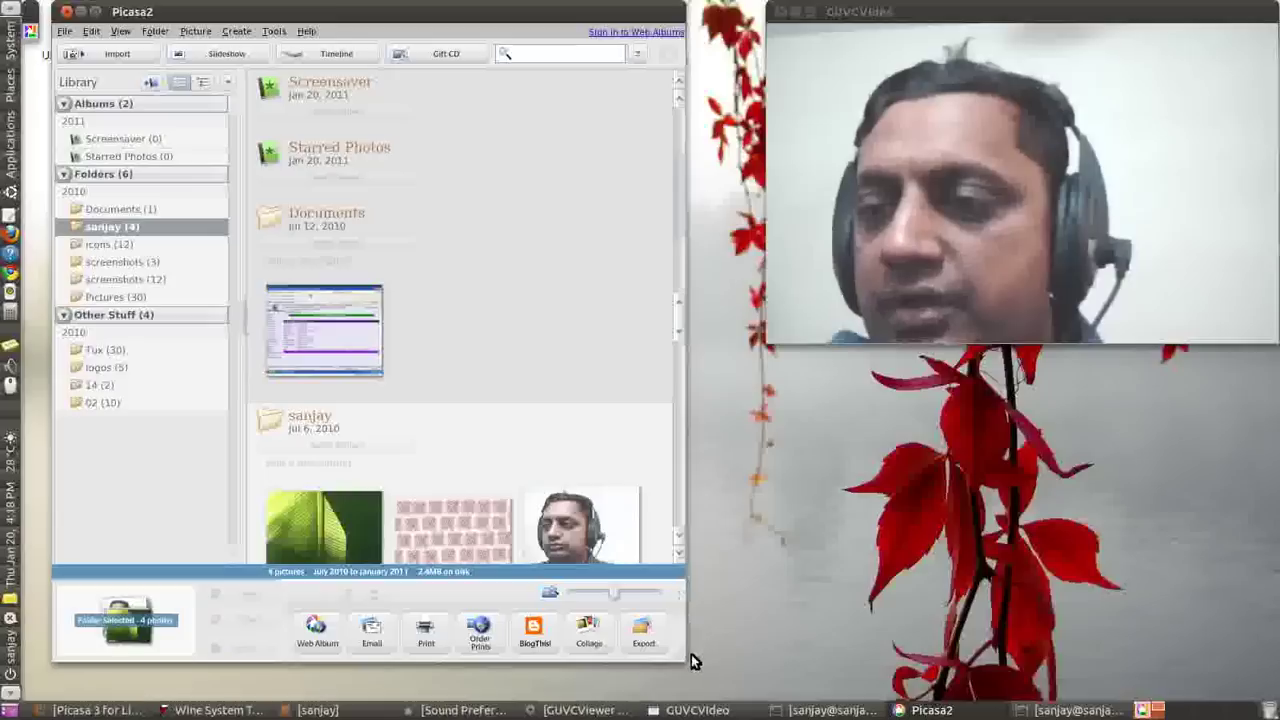
left_click_drag(689, 656, 756, 642)
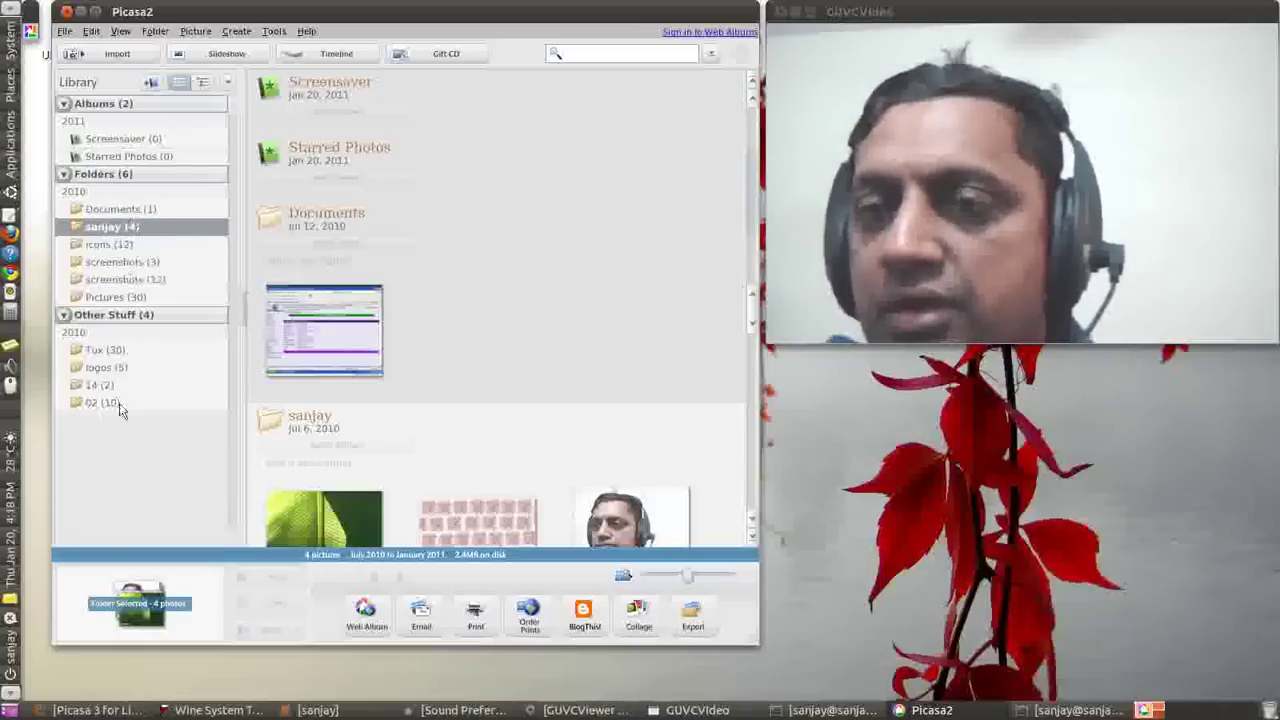
- Scroll the Picasa library from sanjay past the icons and Tux folders to the 02 outdoor photos
scroll(604, 373, "down", 2)
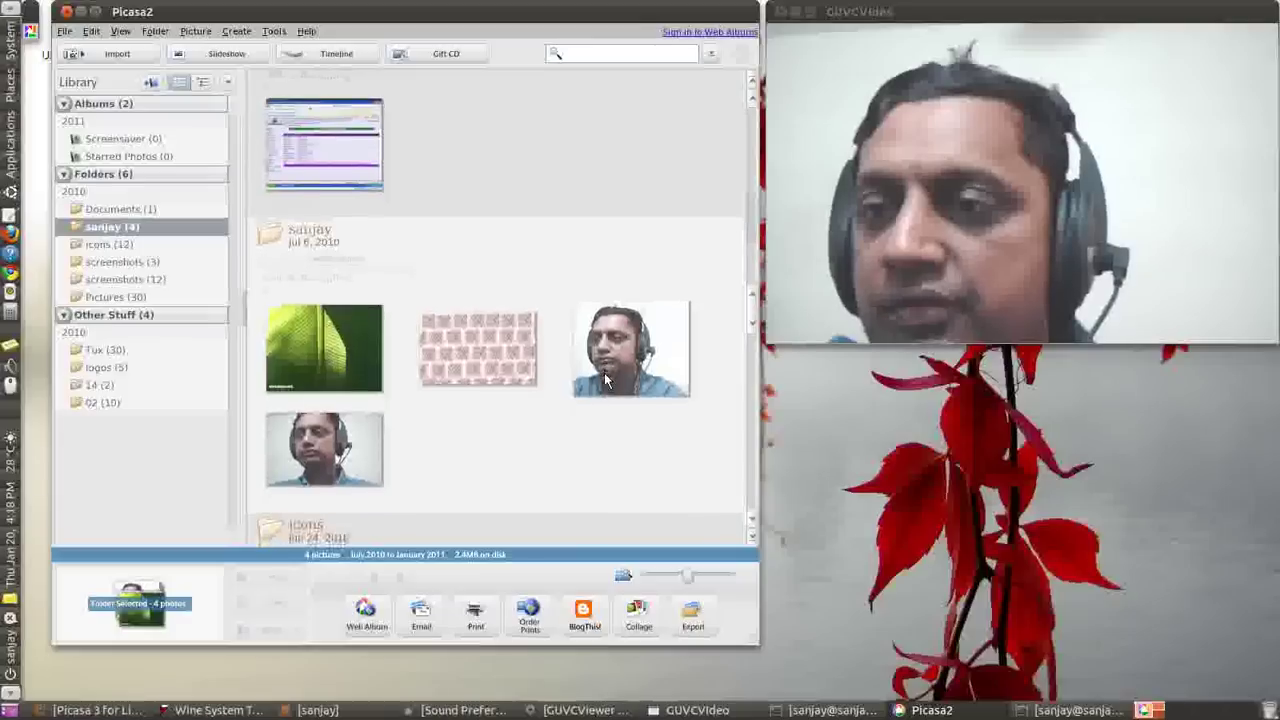
scroll(604, 378, "down", 2)
scroll(604, 381, "down", 1)
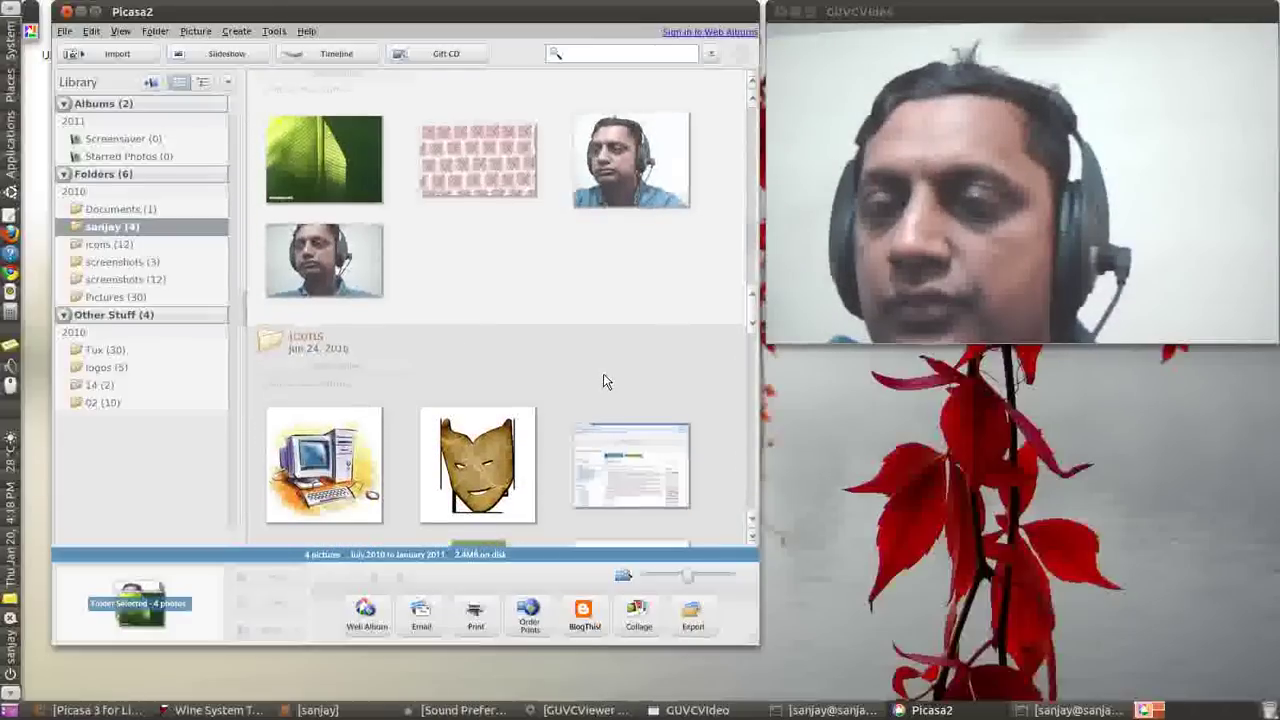
scroll(621, 381, "down", 1)
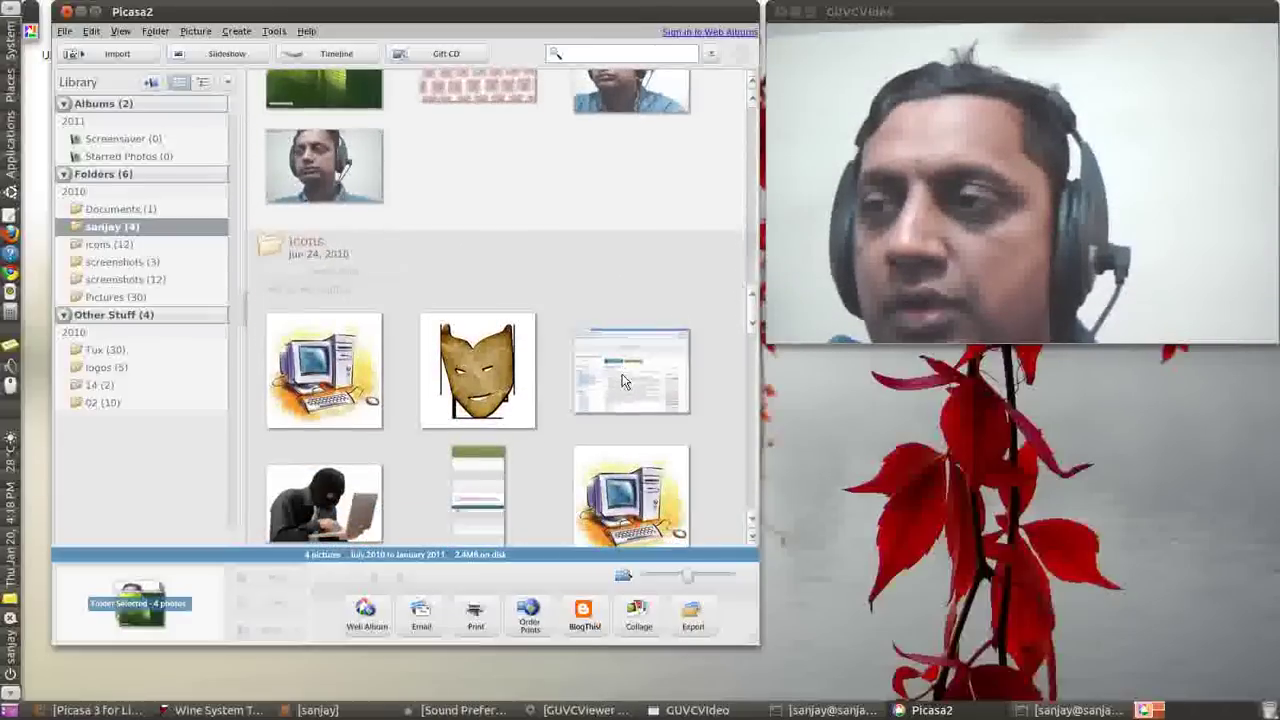
scroll(621, 381, "down", 2)
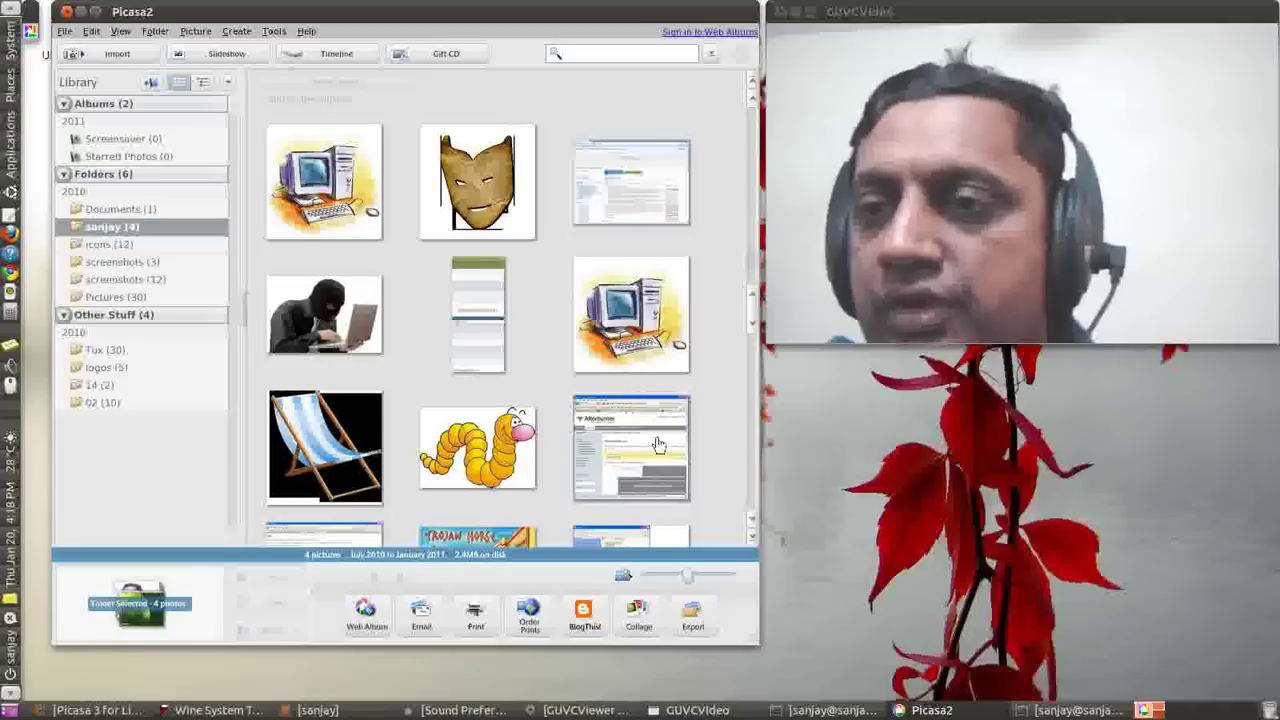
scroll(658, 444, "down", 2)
scroll(660, 447, "down", 2)
scroll(660, 448, "down", 2)
scroll(661, 449, "down", 2)
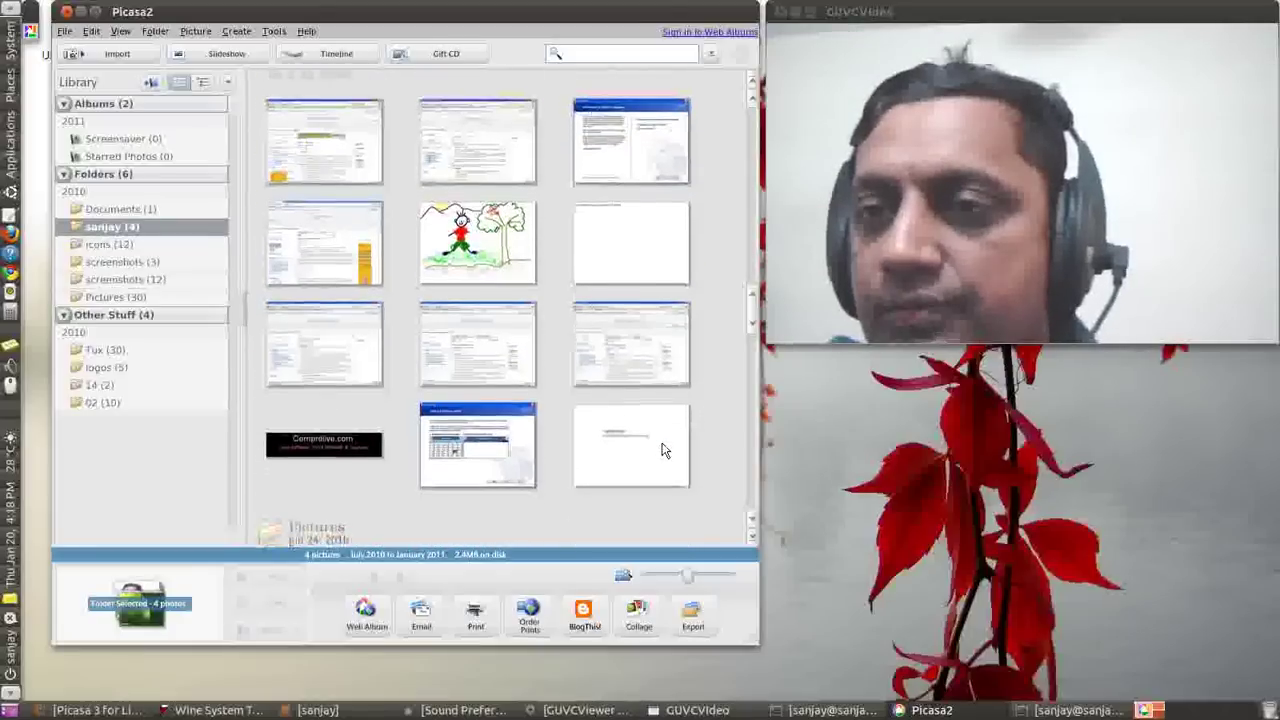
scroll(661, 450, "down", 3)
scroll(661, 450, "down", 2)
scroll(661, 450, "down", 1)
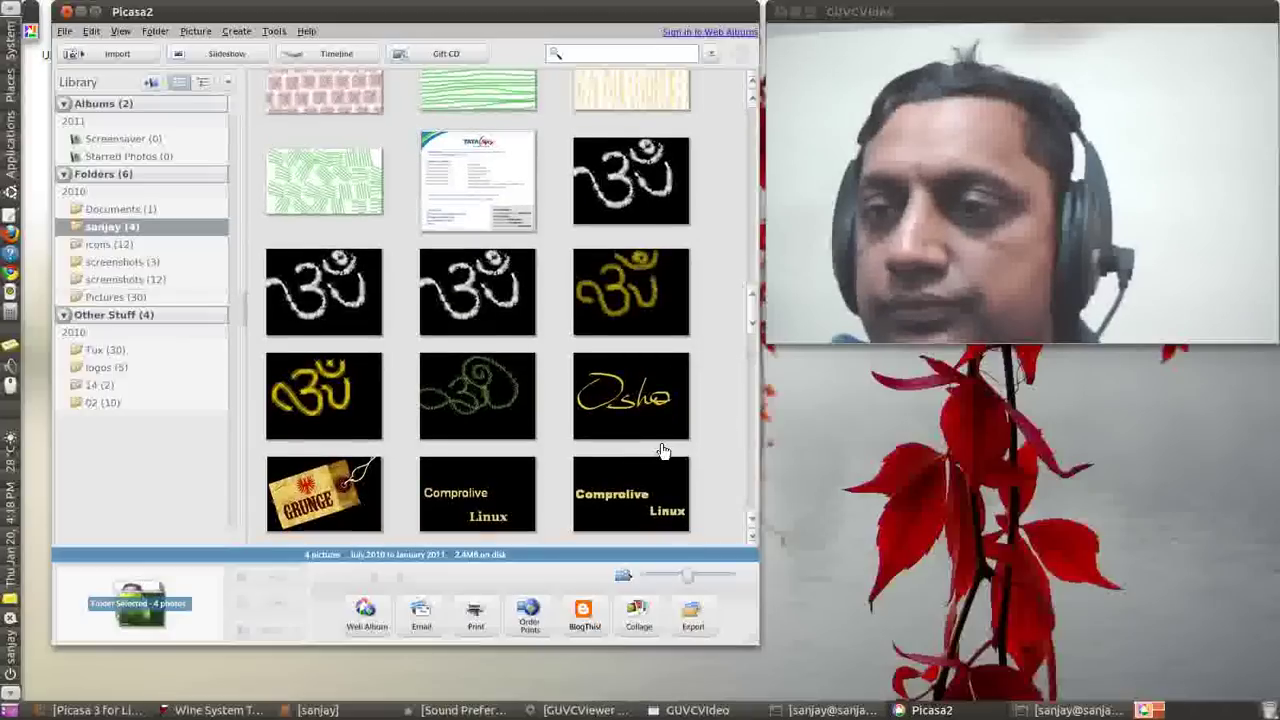
scroll(661, 450, "down", 1)
scroll(661, 450, "down", 1)
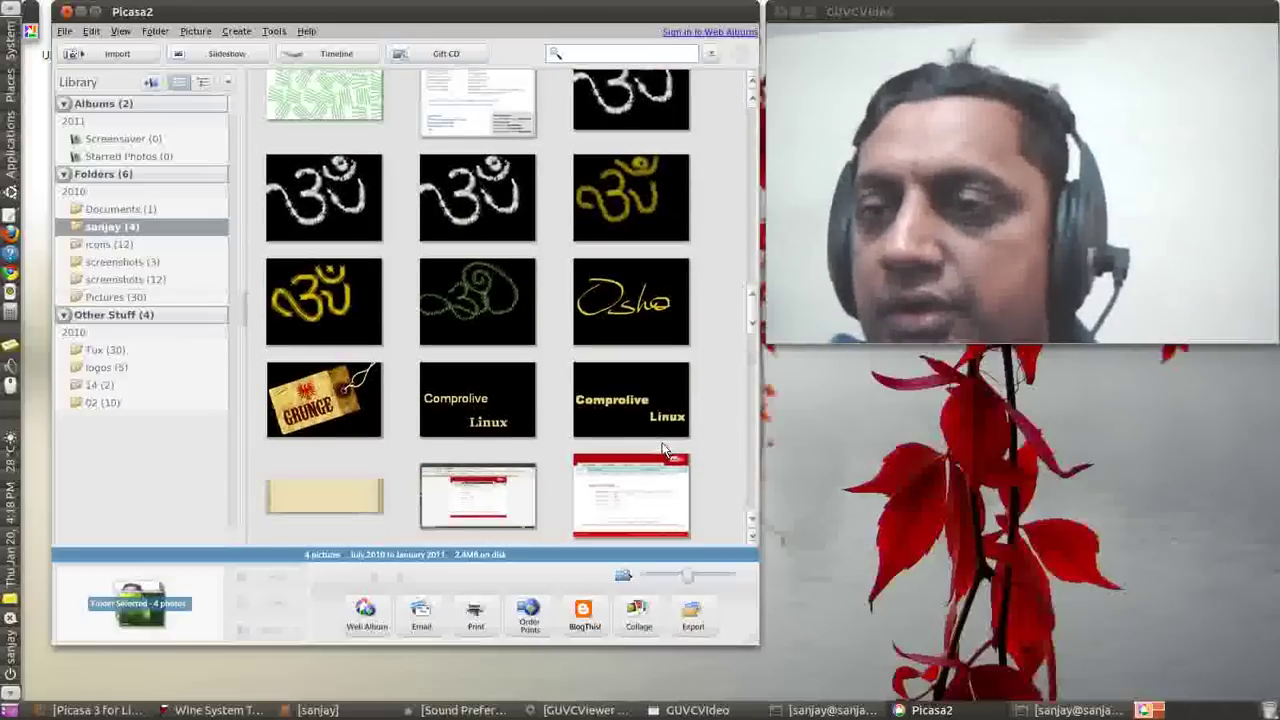
scroll(661, 450, "down", 3)
scroll(661, 450, "down", 1)
scroll(661, 450, "down", 3)
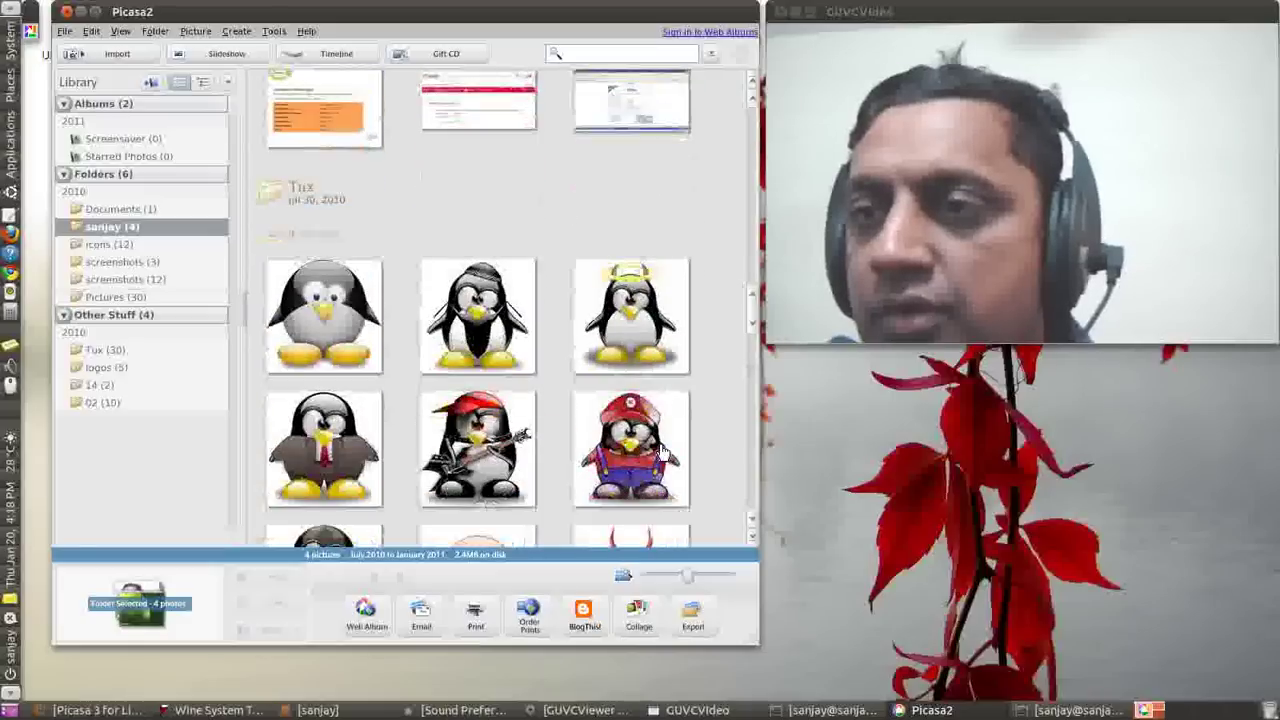
scroll(661, 451, "down", 2)
scroll(661, 451, "down", 3)
scroll(661, 451, "down", 3)
scroll(661, 451, "down", 3)
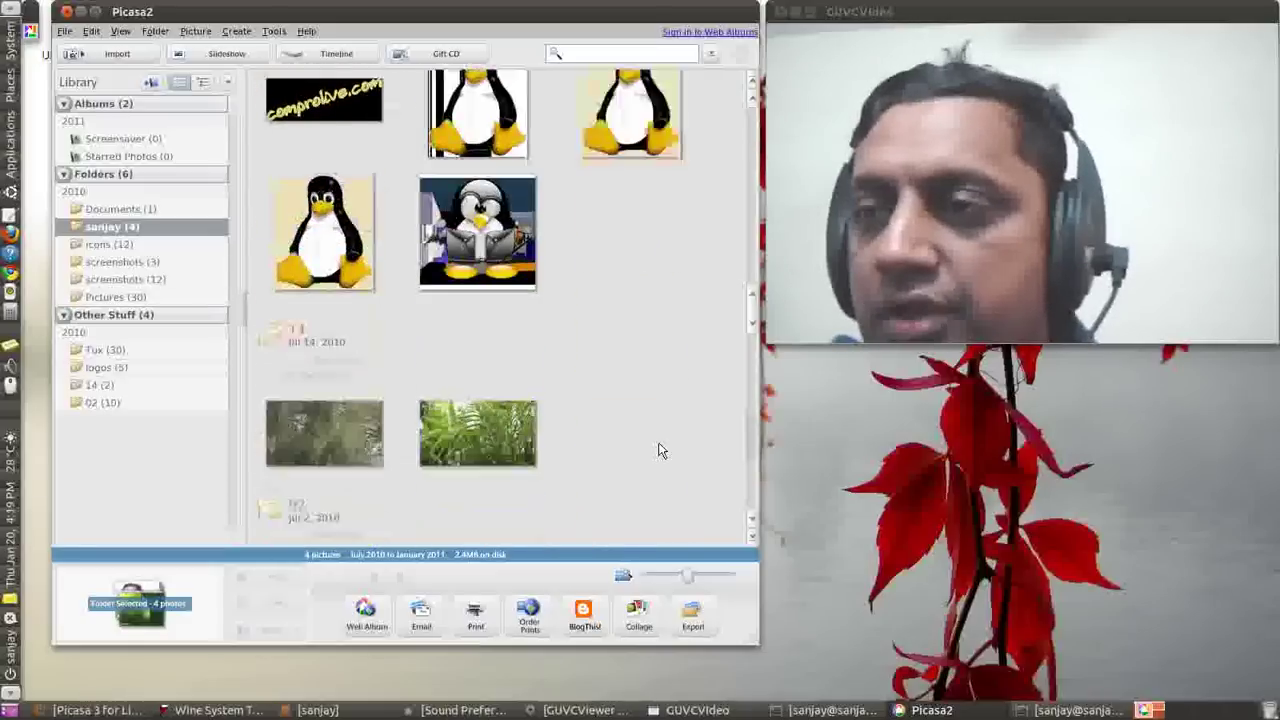
scroll(661, 450, "down", 3)
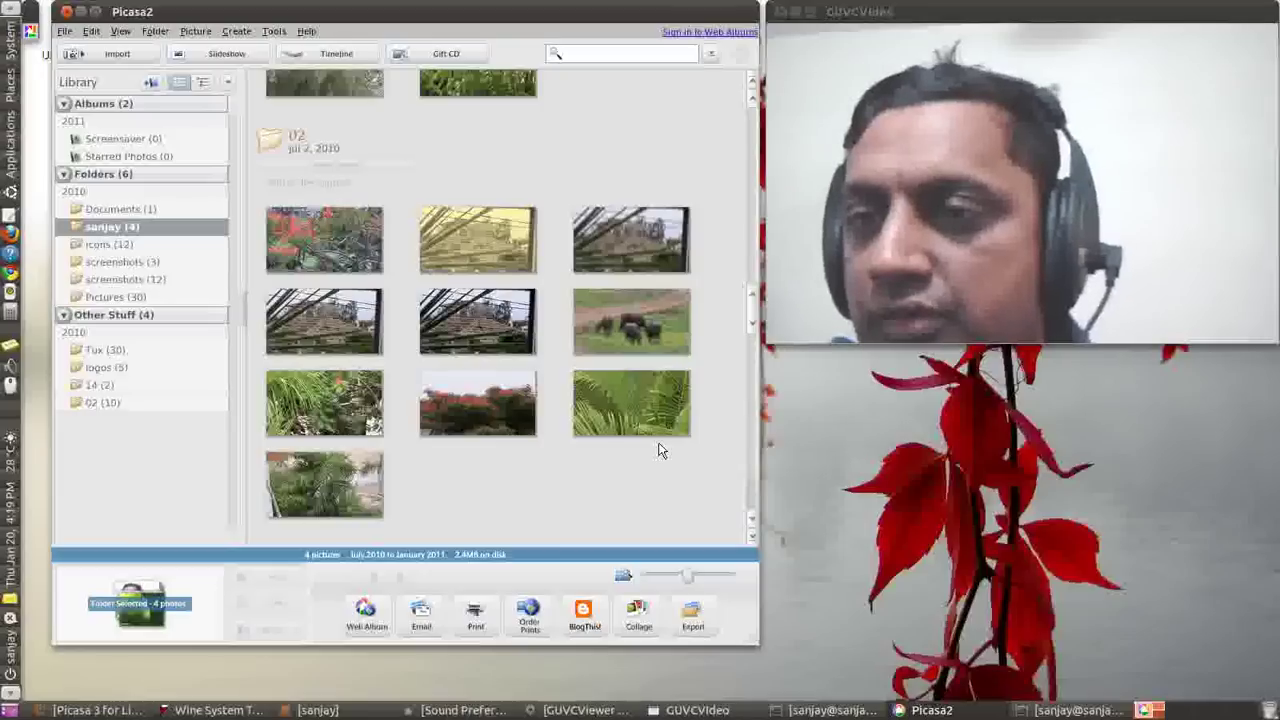